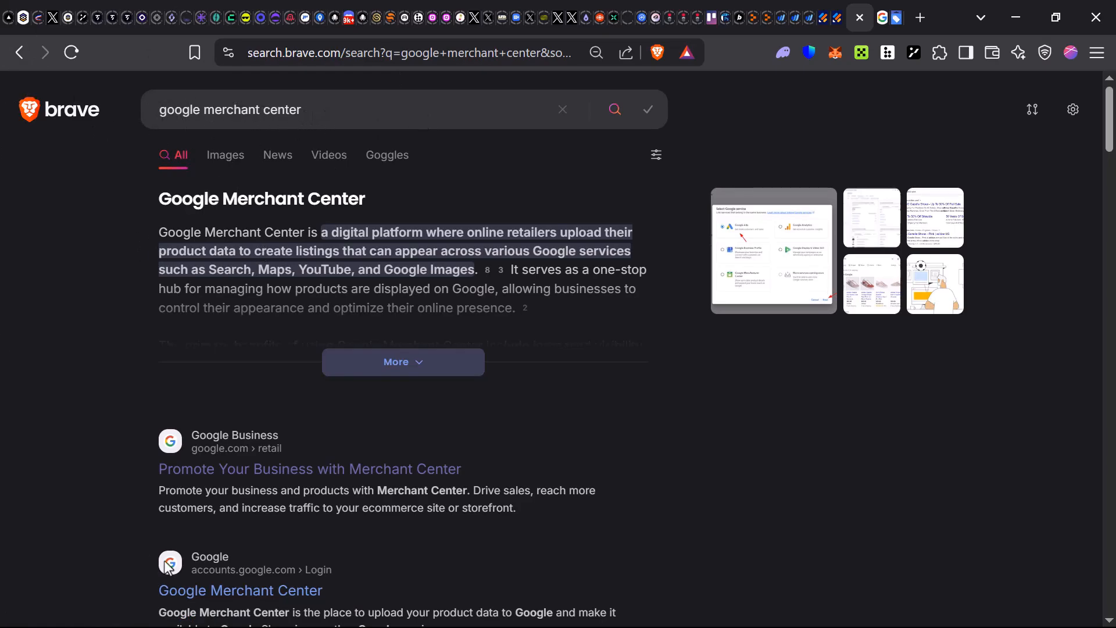
# - Scroll through the Brave Search results for 'google merchant center'
pyautogui.scroll(-2, 282, 474)
pyautogui.scroll(2, 279, 457)
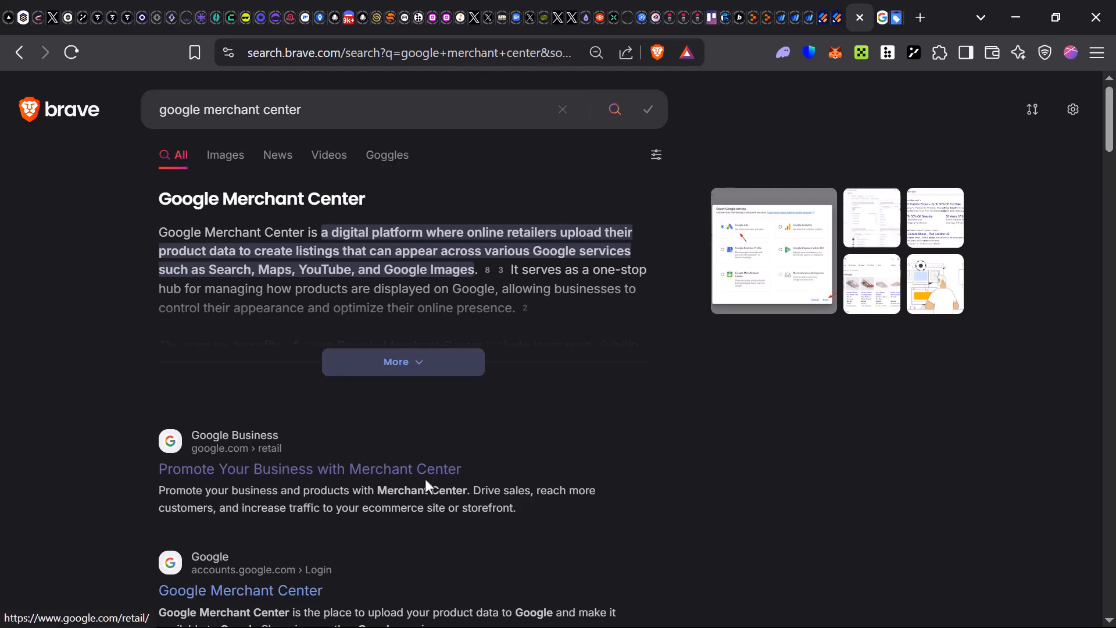
# - Go to the Google for Retail 'Promote Your Business with Merchant Center' page and read it
pyautogui.click(459, 469)
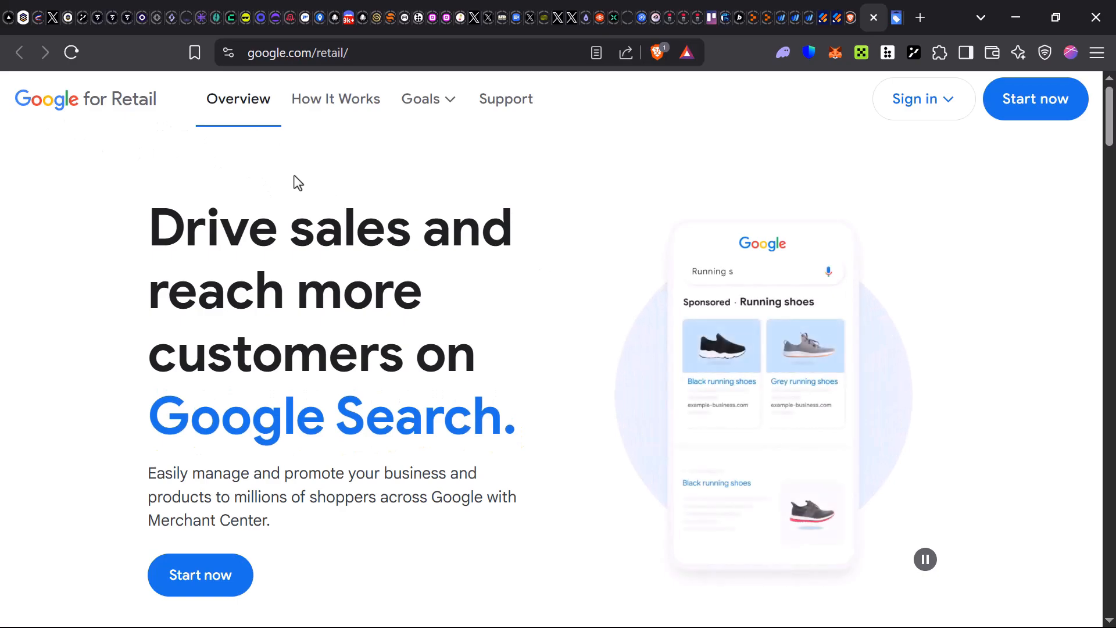
pyautogui.moveTo(147, 241); pyautogui.dragTo(537, 333)
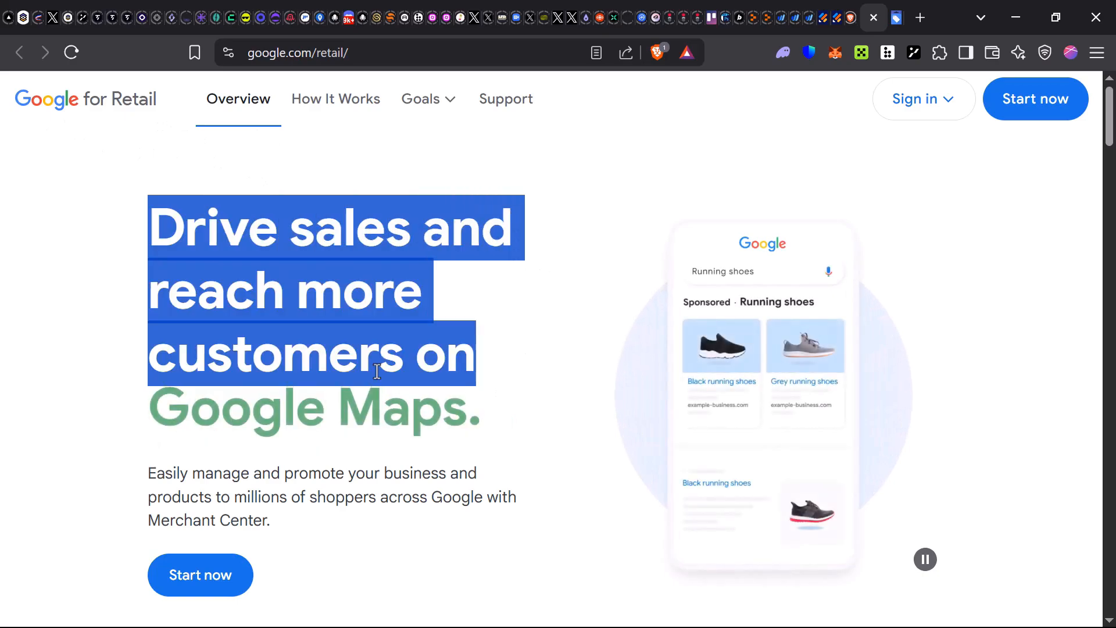
pyautogui.click(512, 498)
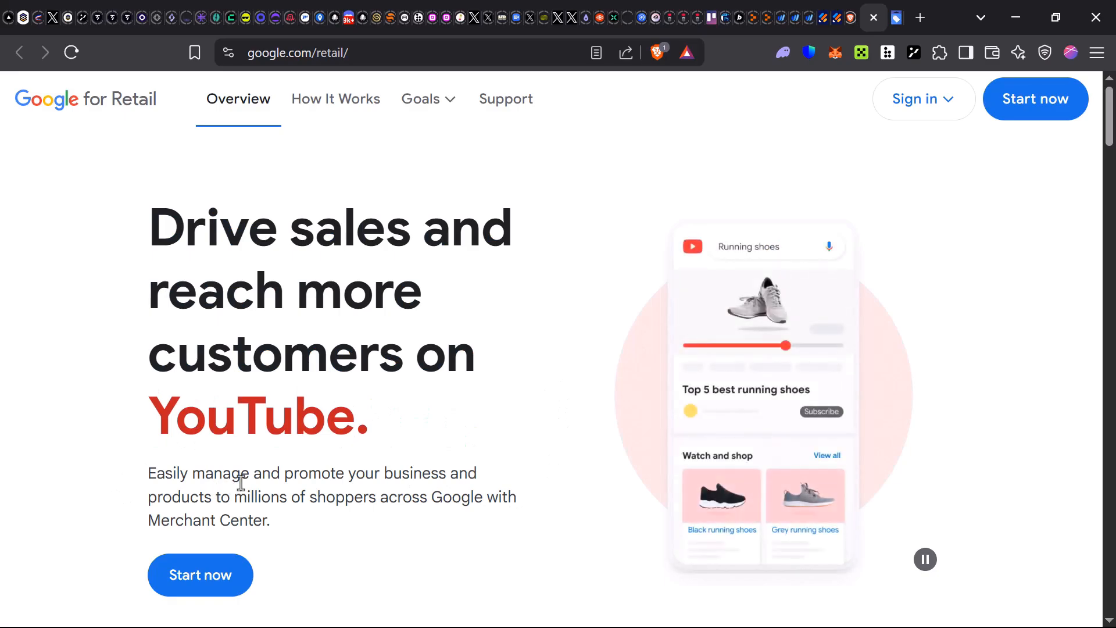
pyautogui.scroll(-2, 250, 477)
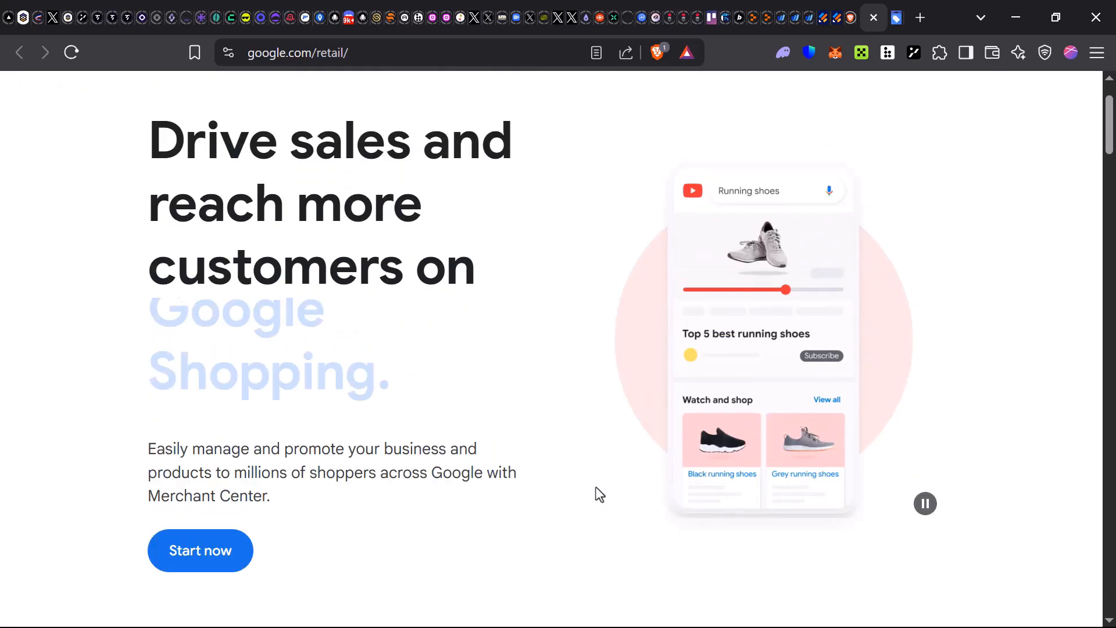
pyautogui.scroll(2, 596, 491)
pyautogui.scroll(-1, 649, 407)
pyautogui.scroll(-5, 645, 407)
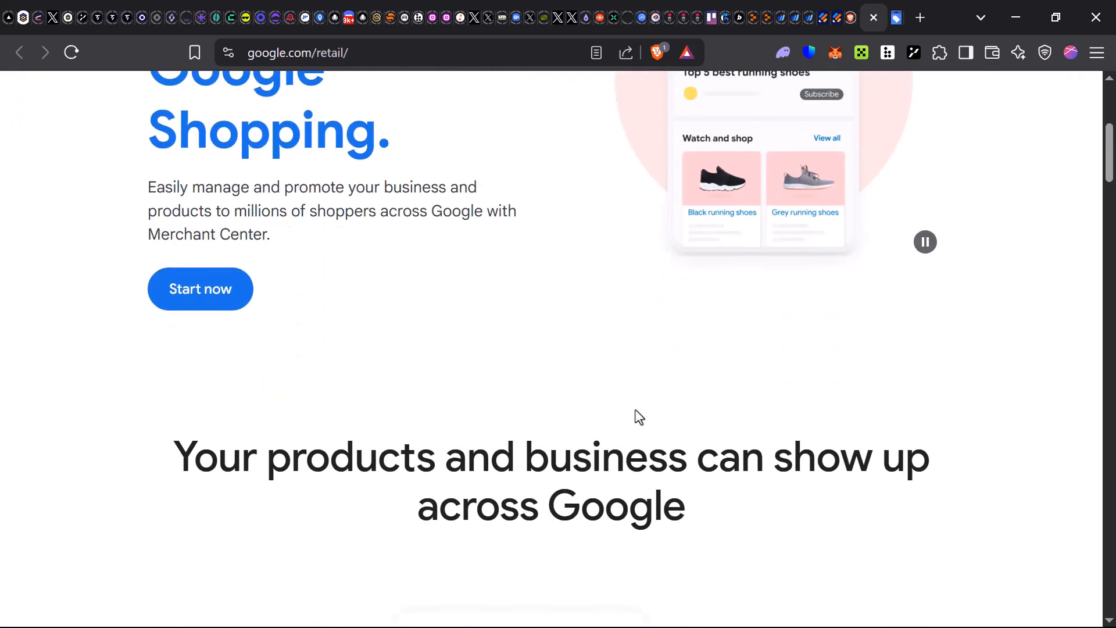
pyautogui.scroll(6, 635, 413)
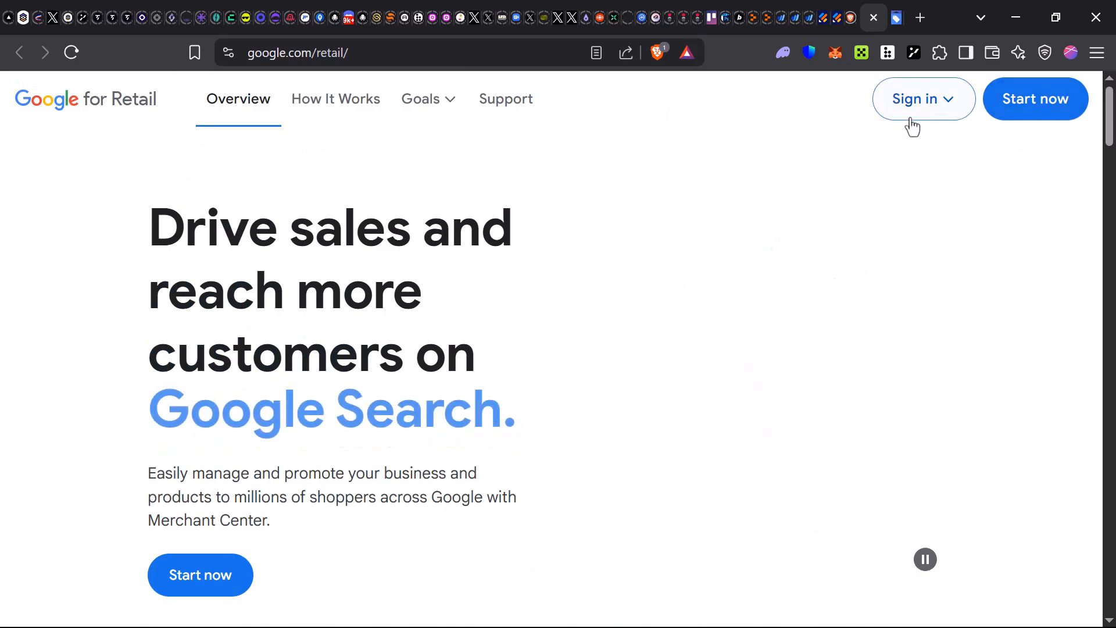
# - Show the Sign in dropdown's options for existing customers
pyautogui.click(942, 110)
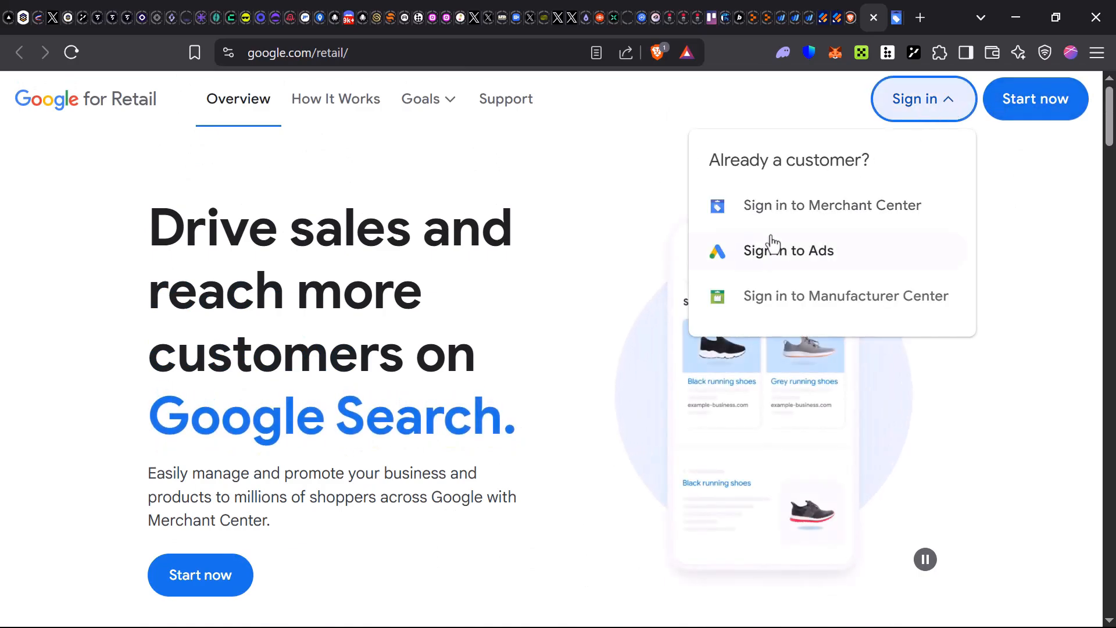
pyautogui.click(924, 99)
pyautogui.click(945, 102)
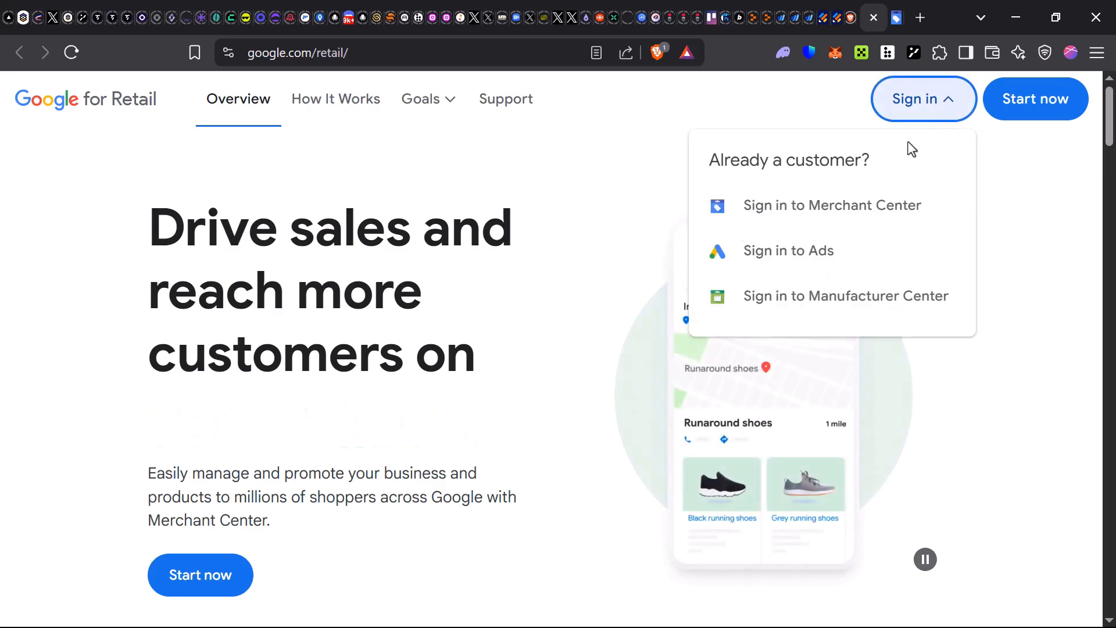
# - Choose Sign in to Merchant Center, read the 'We're sorry' no-access notice, then follow Sign up
pyautogui.click(826, 207)
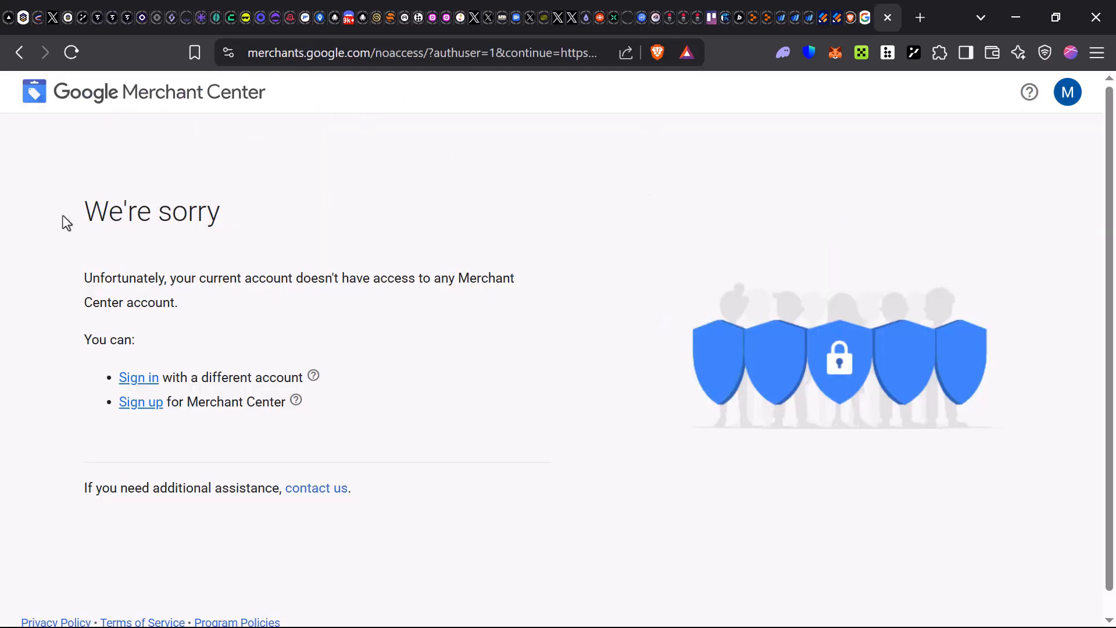
pyautogui.moveTo(65, 221); pyautogui.dragTo(431, 219)
pyautogui.click(207, 296)
pyautogui.moveTo(81, 285); pyautogui.dragTo(417, 306)
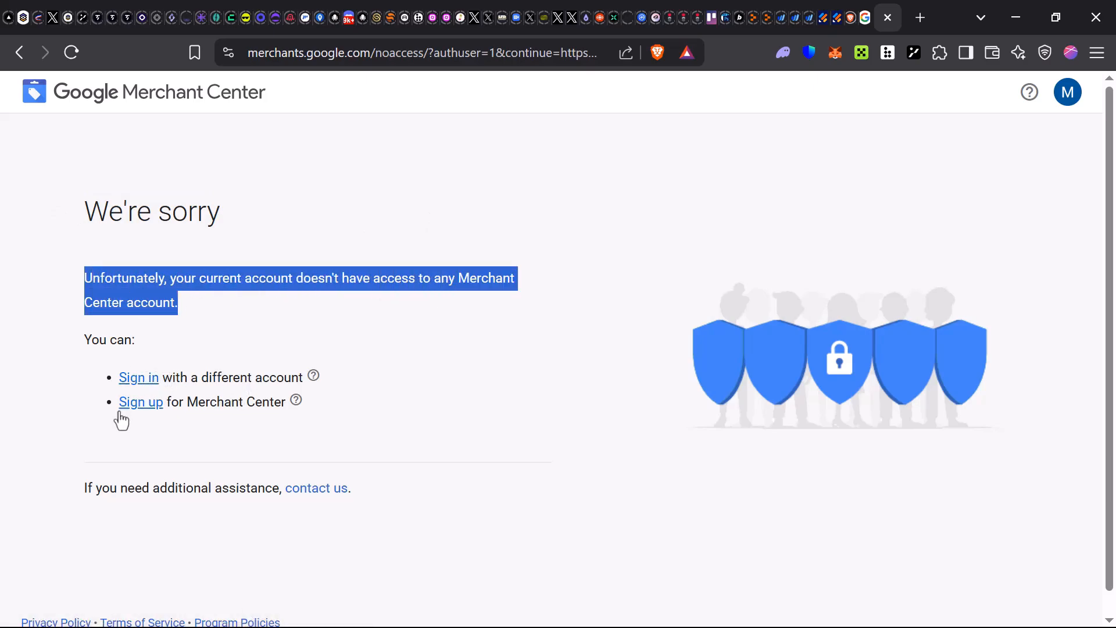
pyautogui.click(188, 422)
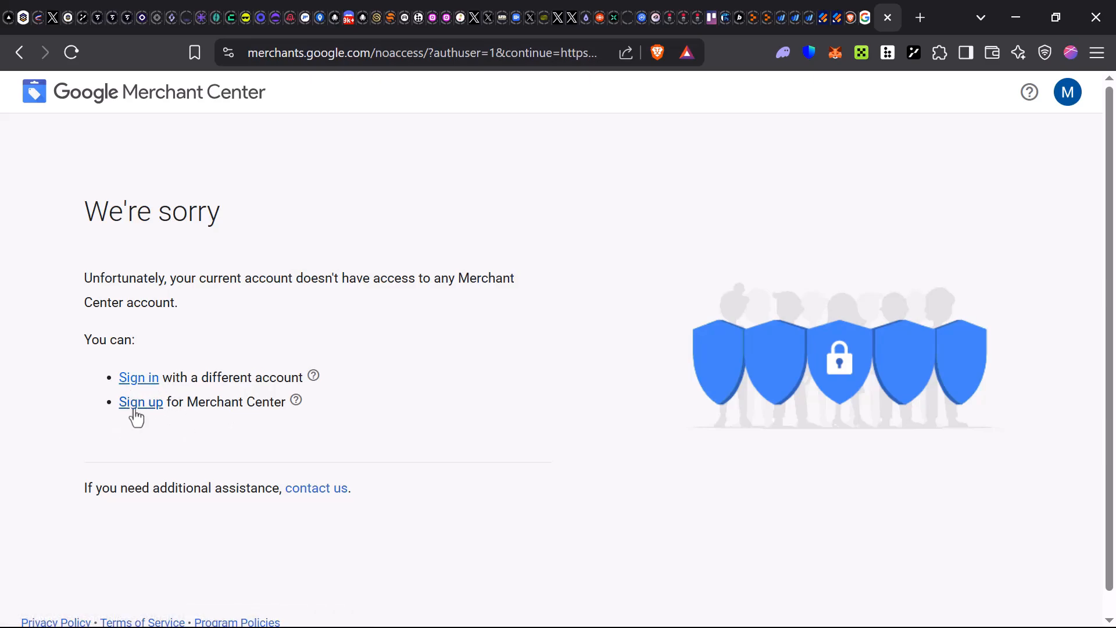
pyautogui.click(134, 408)
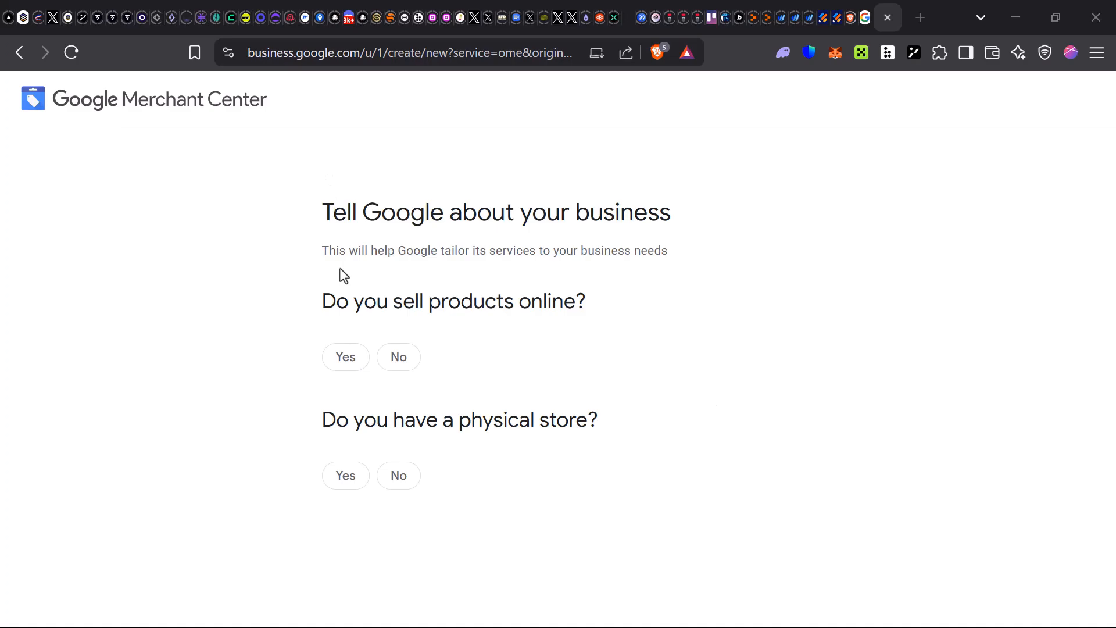
# - Answer Yes to 'Do you sell products online?' on the Tell Google about your business form
pyautogui.moveTo(297, 232); pyautogui.dragTo(748, 245)
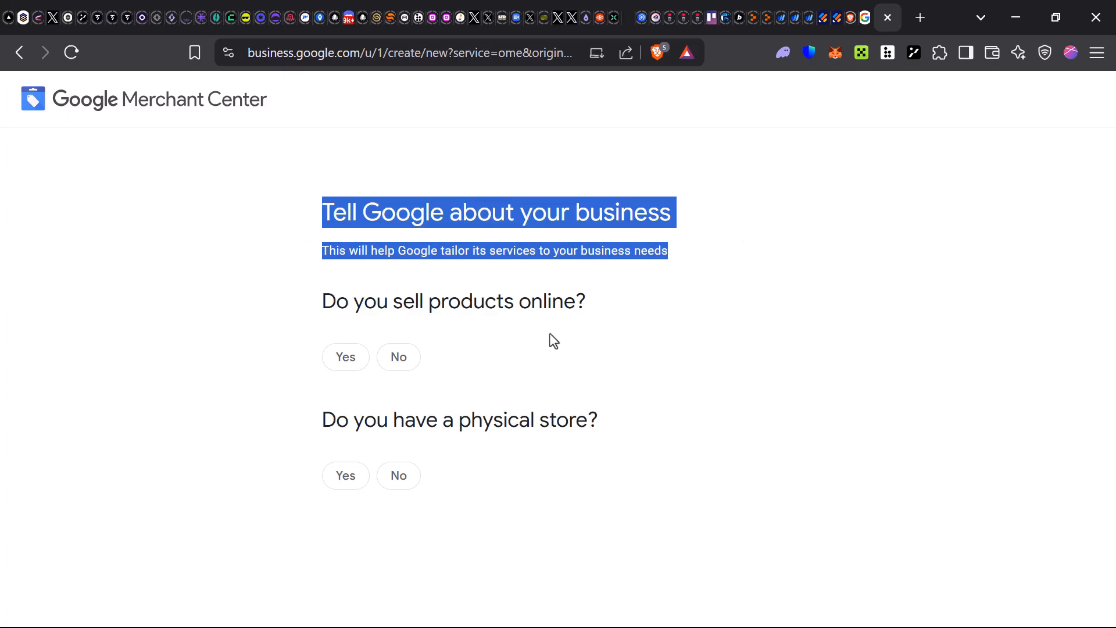
pyautogui.click(471, 254)
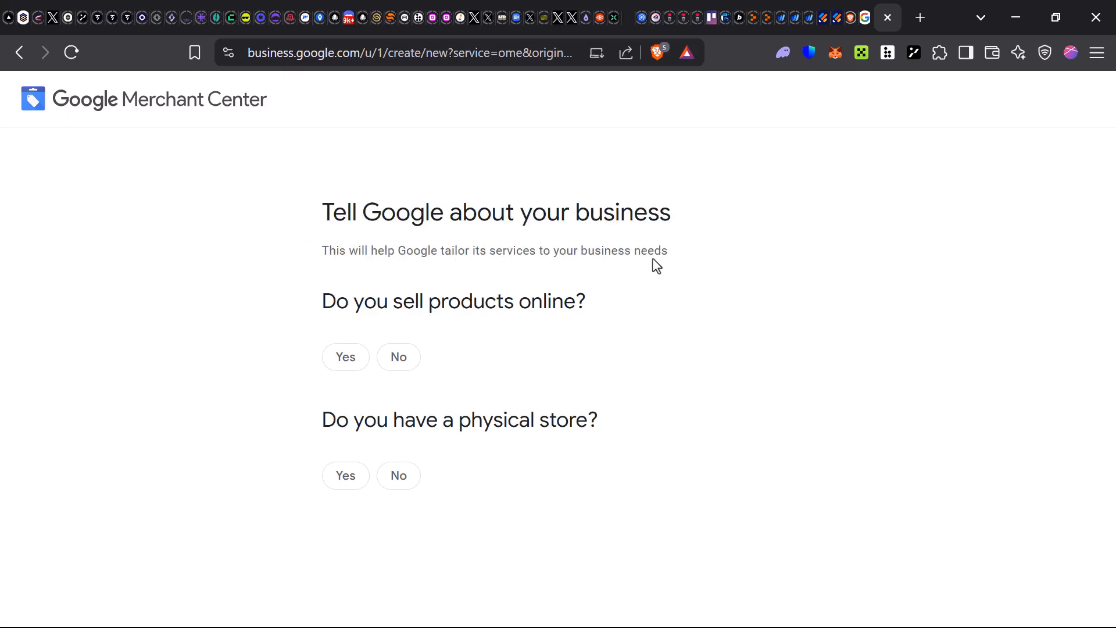
pyautogui.tripleClick(783, 311)
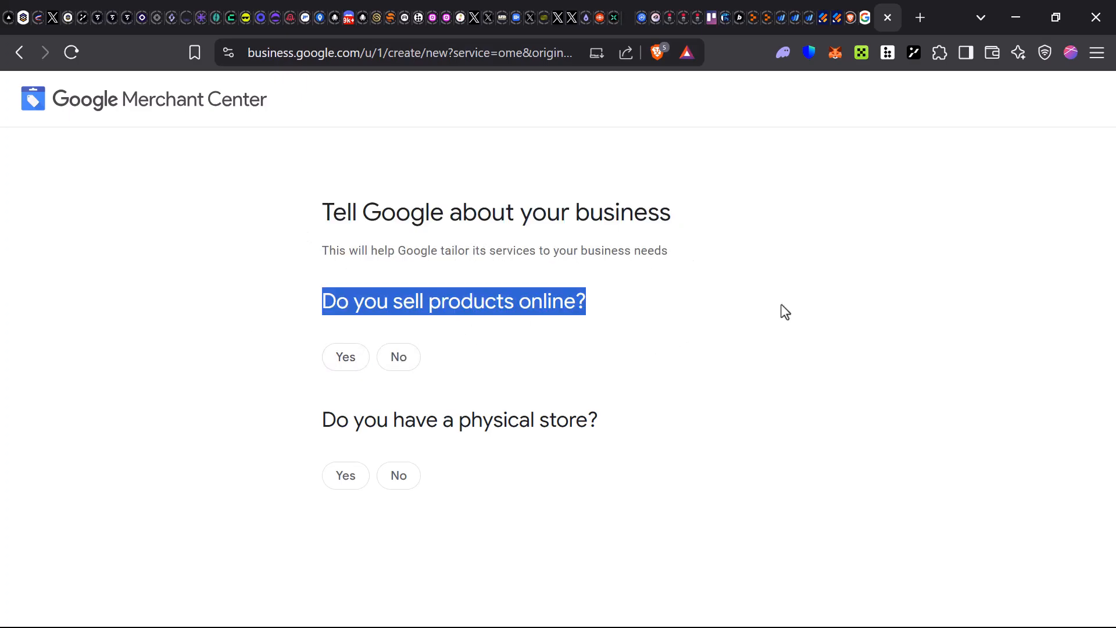
pyautogui.click(286, 390)
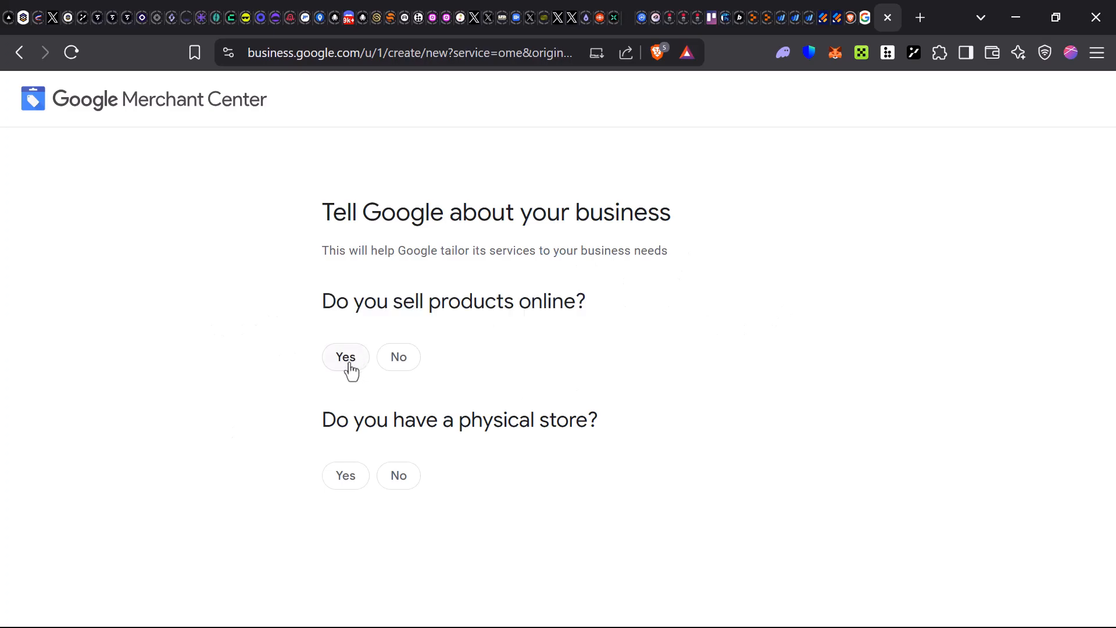
pyautogui.click(356, 378)
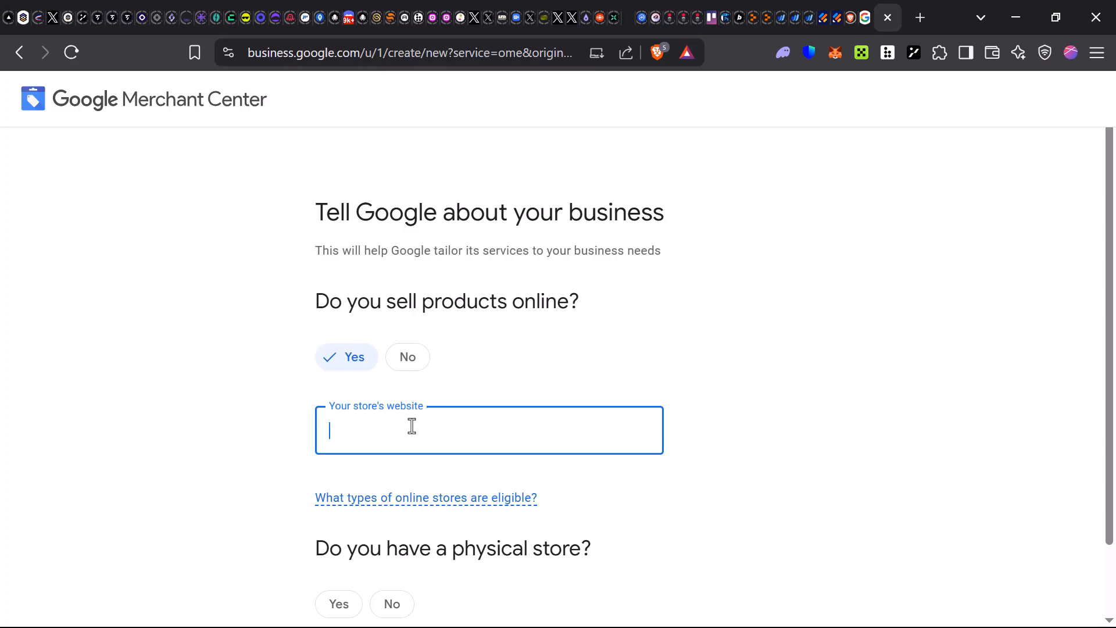
pyautogui.moveTo(453, 501)
# - Answer No to 'Do you have a physical store?' and submit the questionnaire with Continue
pyautogui.scroll(-1, 391, 488)
pyautogui.scroll(-1, 391, 488)
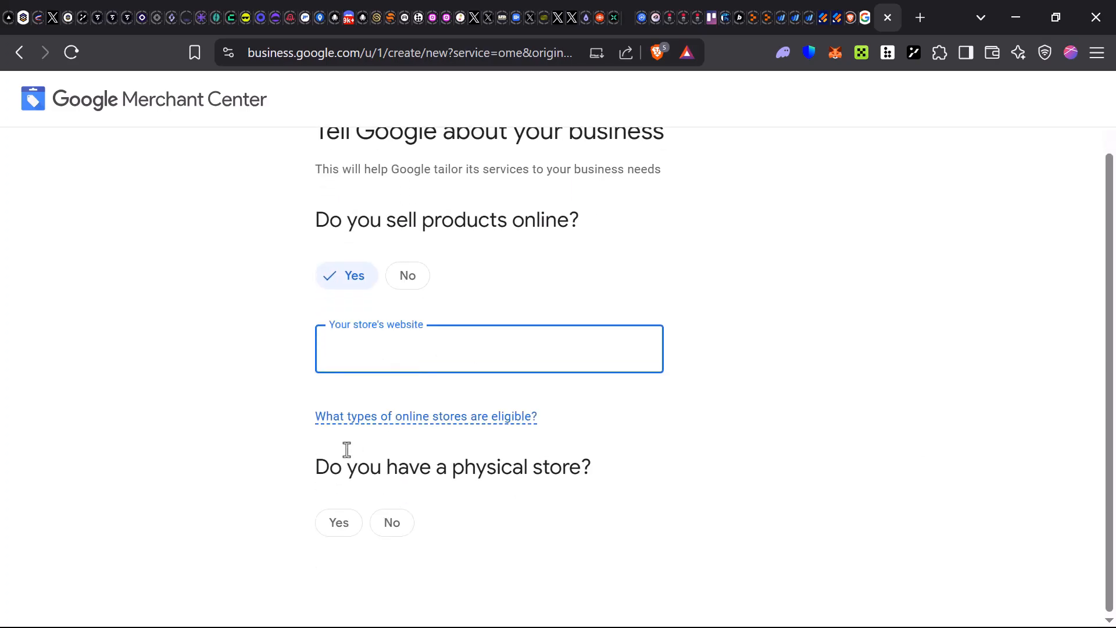
pyautogui.moveTo(303, 452); pyautogui.dragTo(836, 490)
pyautogui.click(801, 499)
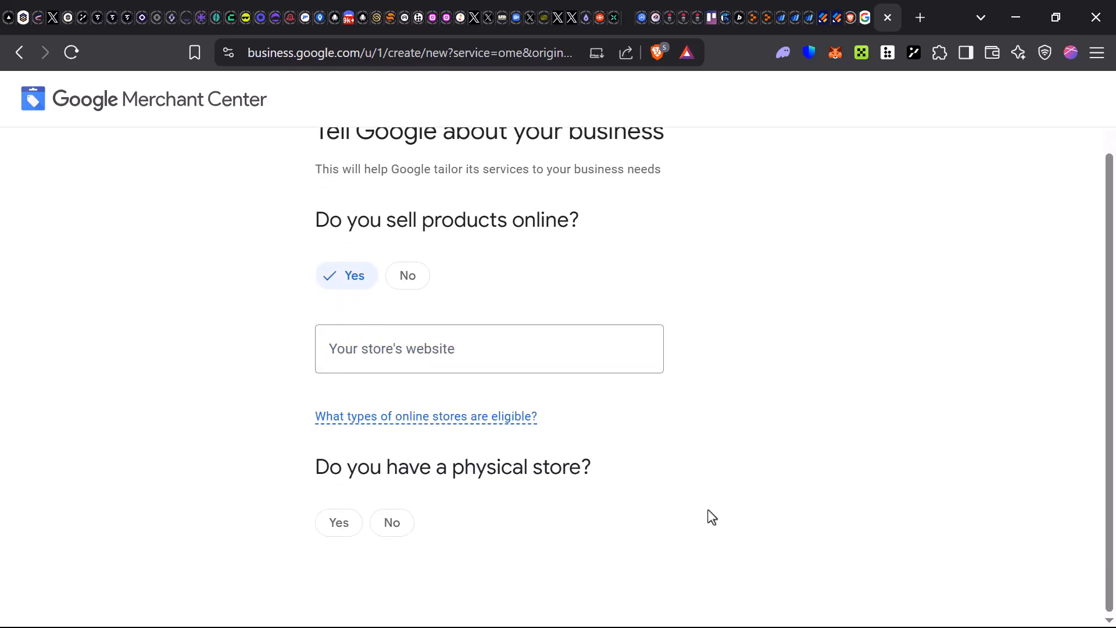
pyautogui.click(392, 523)
pyautogui.click(338, 524)
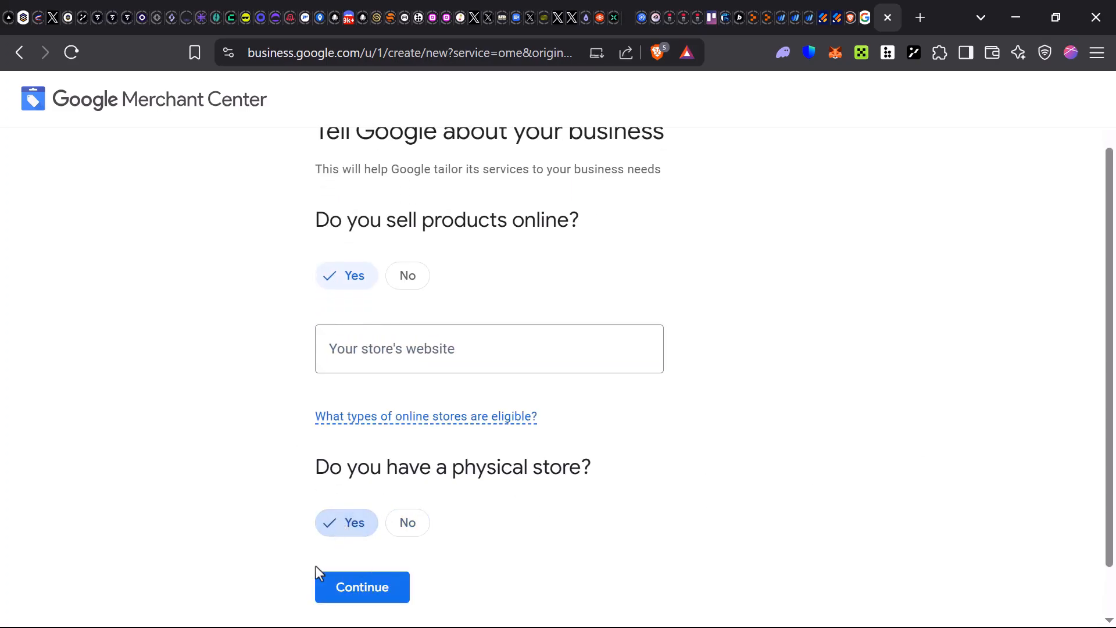
pyautogui.click(389, 526)
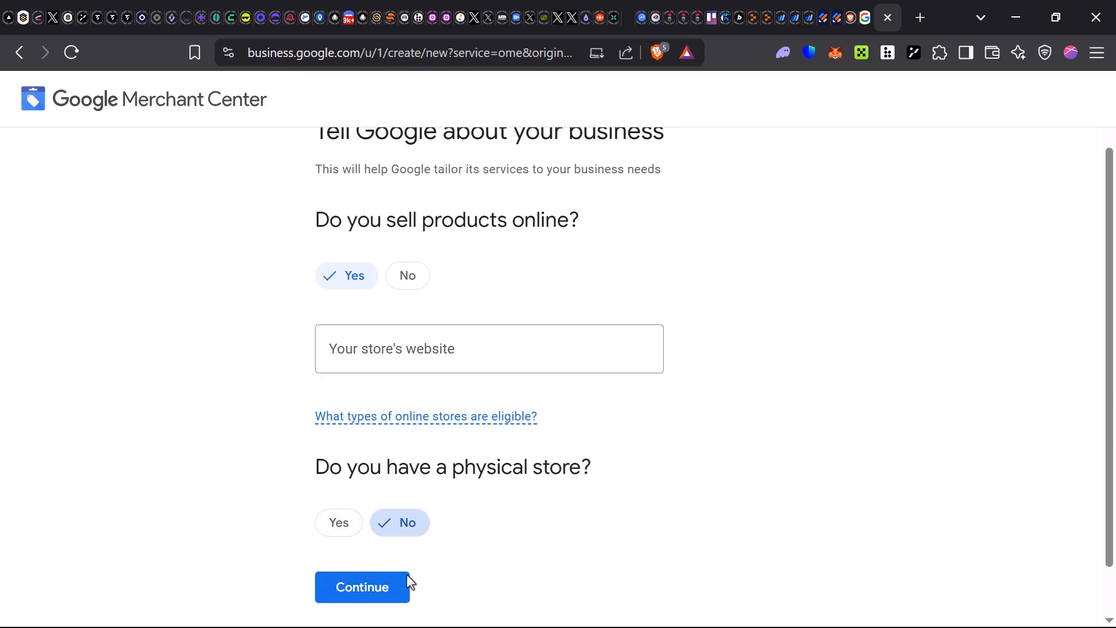
pyautogui.click(377, 588)
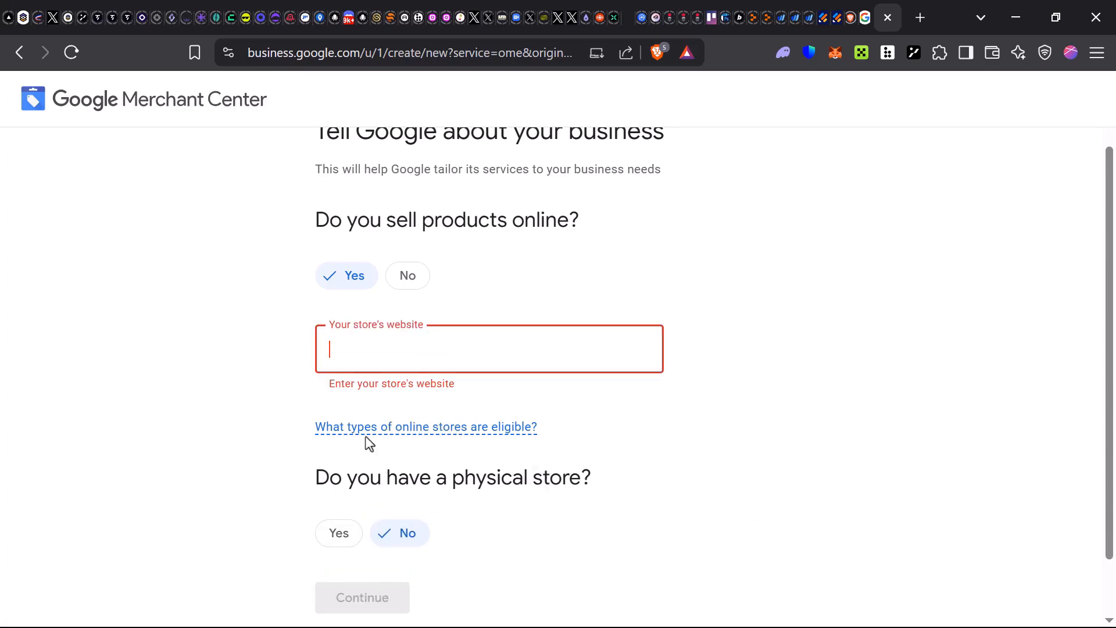
pyautogui.moveTo(448, 431)
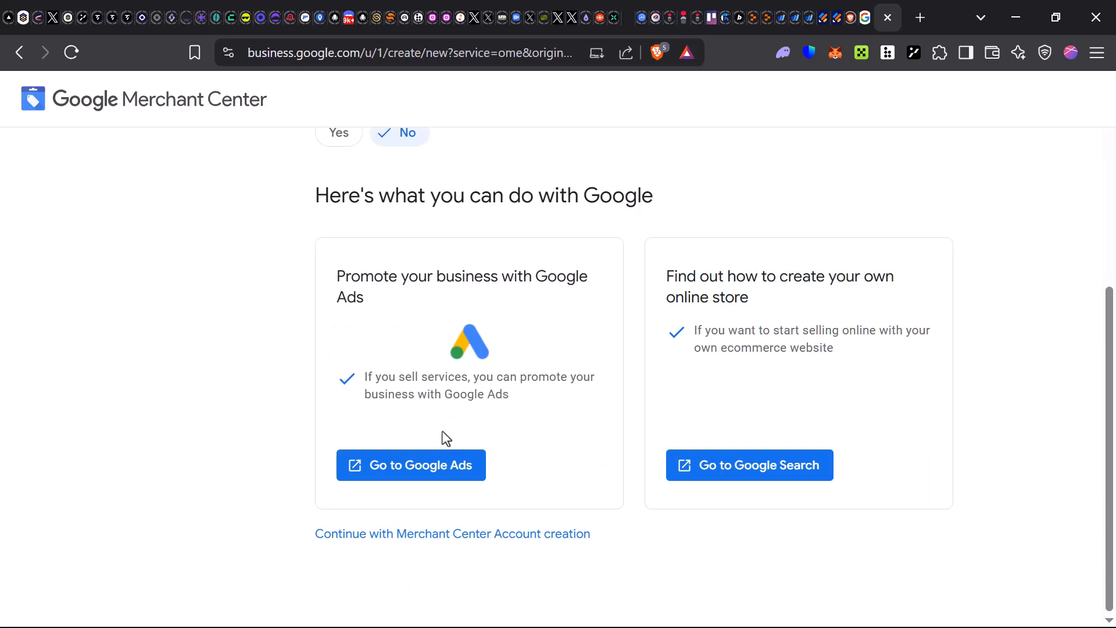
# - Continue with Merchant Center account creation, review the free-listings intro, and continue to Merchant Center
pyautogui.click(543, 540)
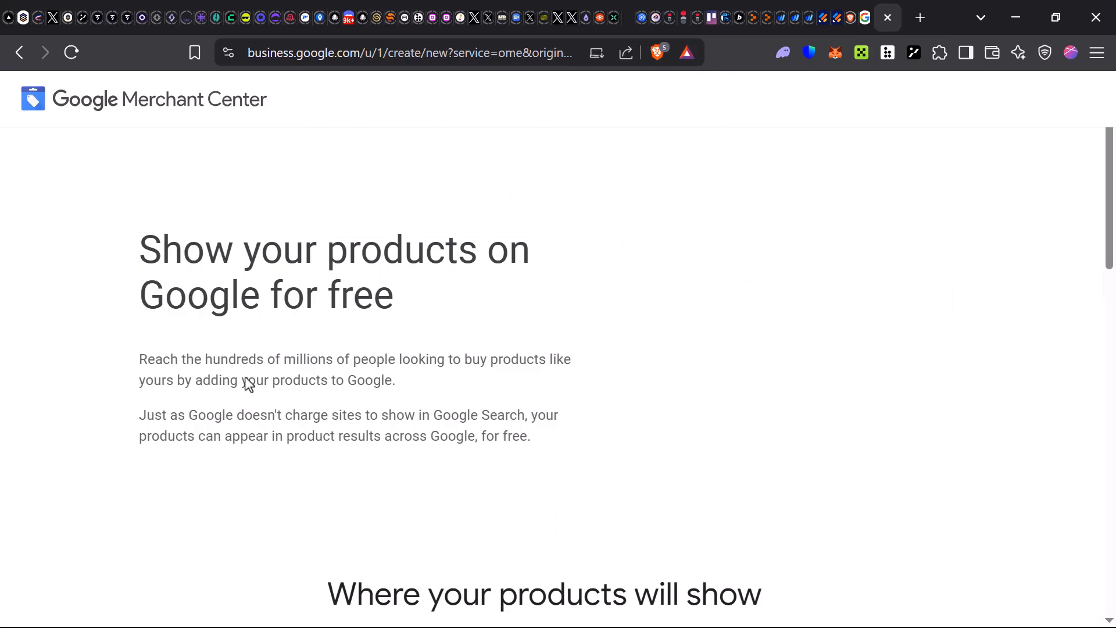
pyautogui.scroll(-5, 247, 386)
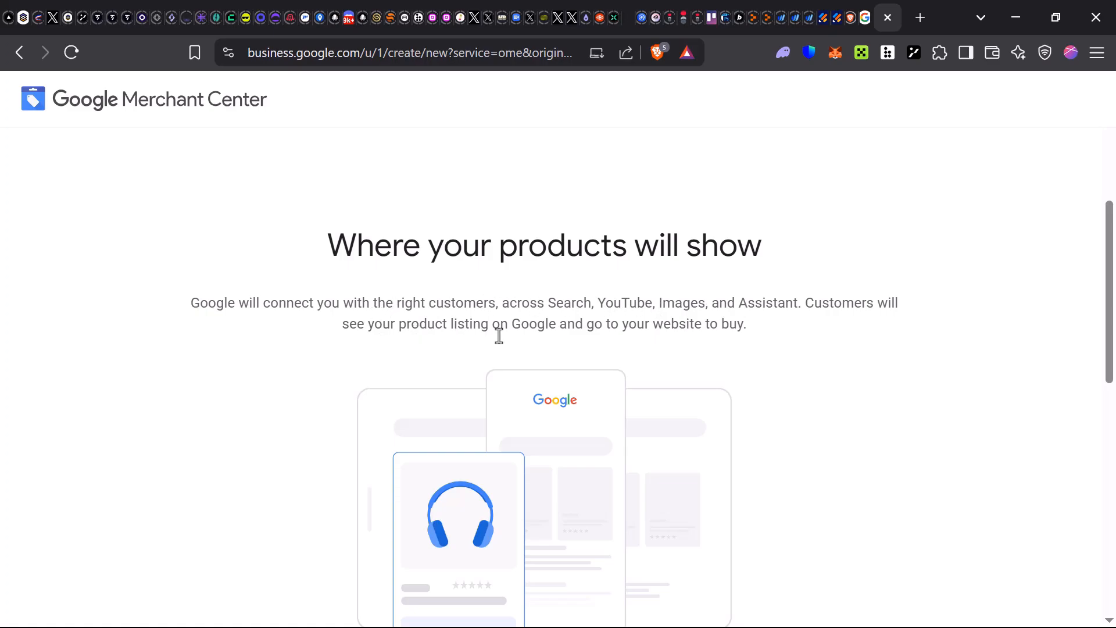
pyautogui.scroll(-1, 498, 334)
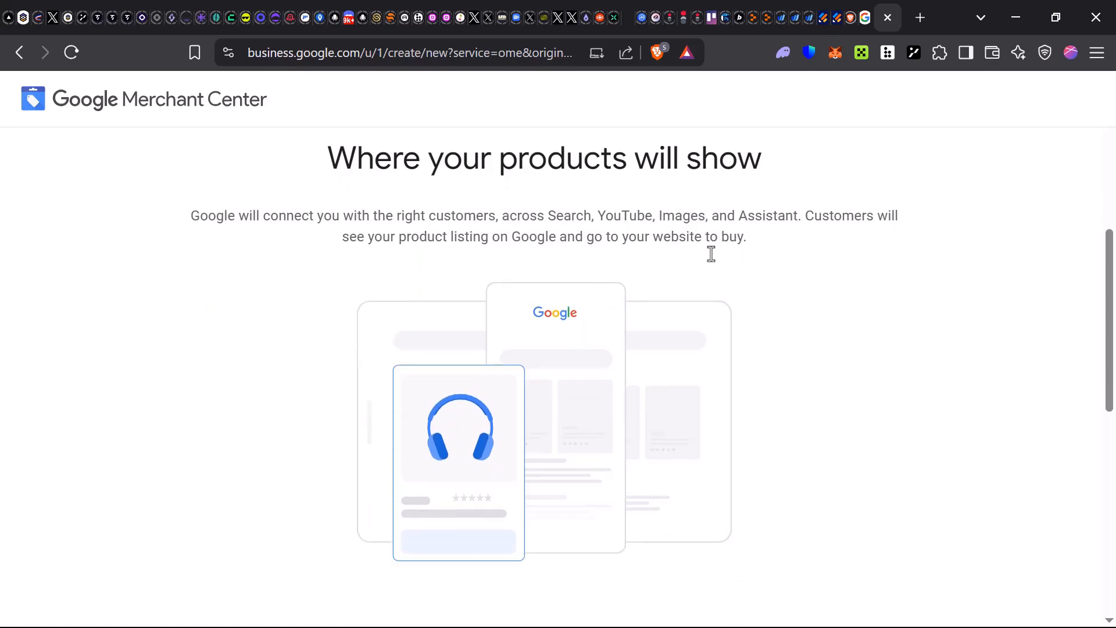
pyautogui.scroll(-5, 709, 252)
pyautogui.moveTo(408, 305); pyautogui.dragTo(400, 355)
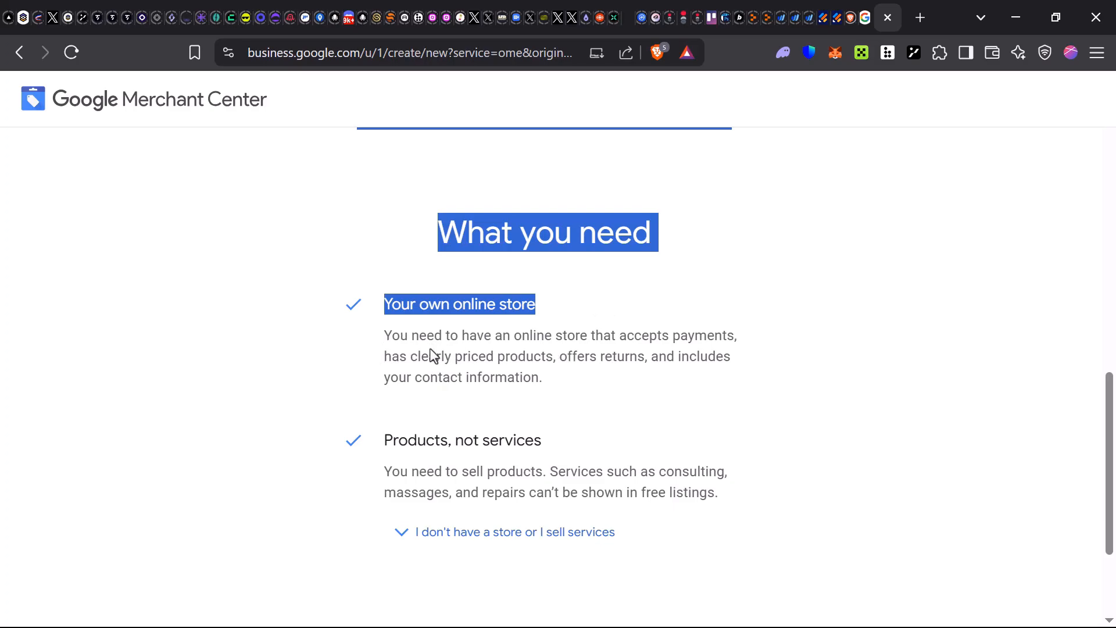
pyautogui.scroll(-2, 409, 381)
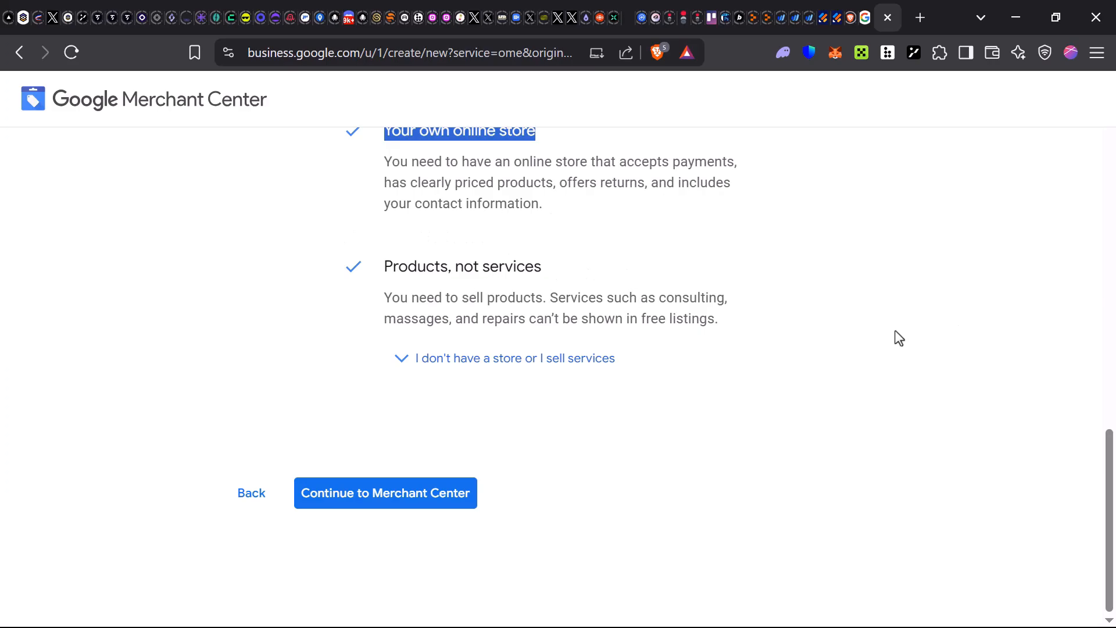
pyautogui.click(428, 495)
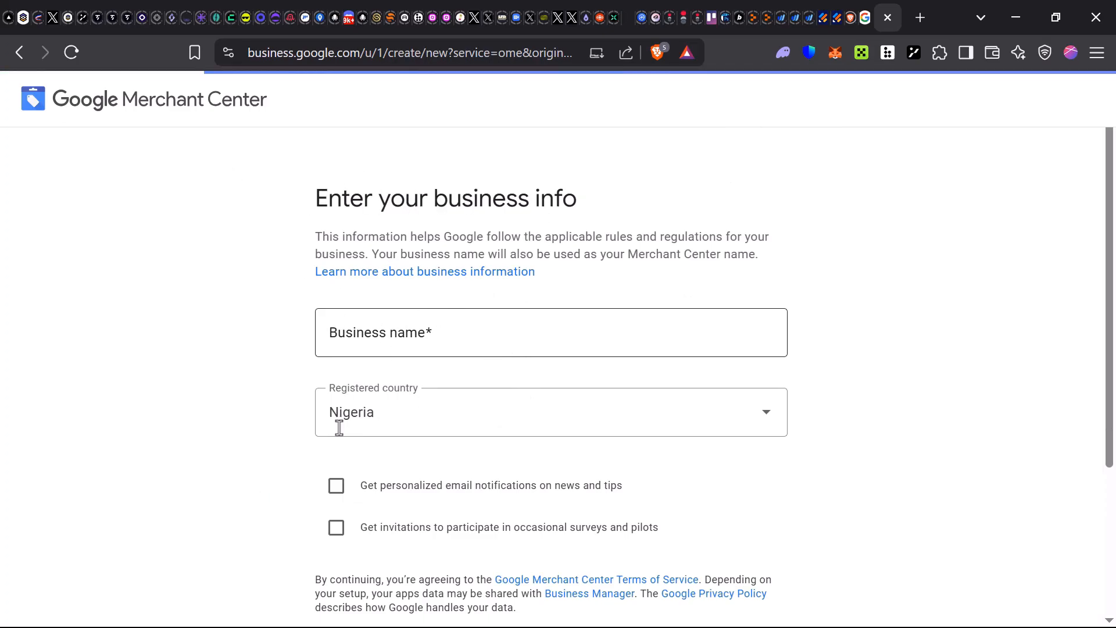
# - Opt in to survey and pilot invitations and submit the BEMAS business details
pyautogui.scroll(-1, 349, 430)
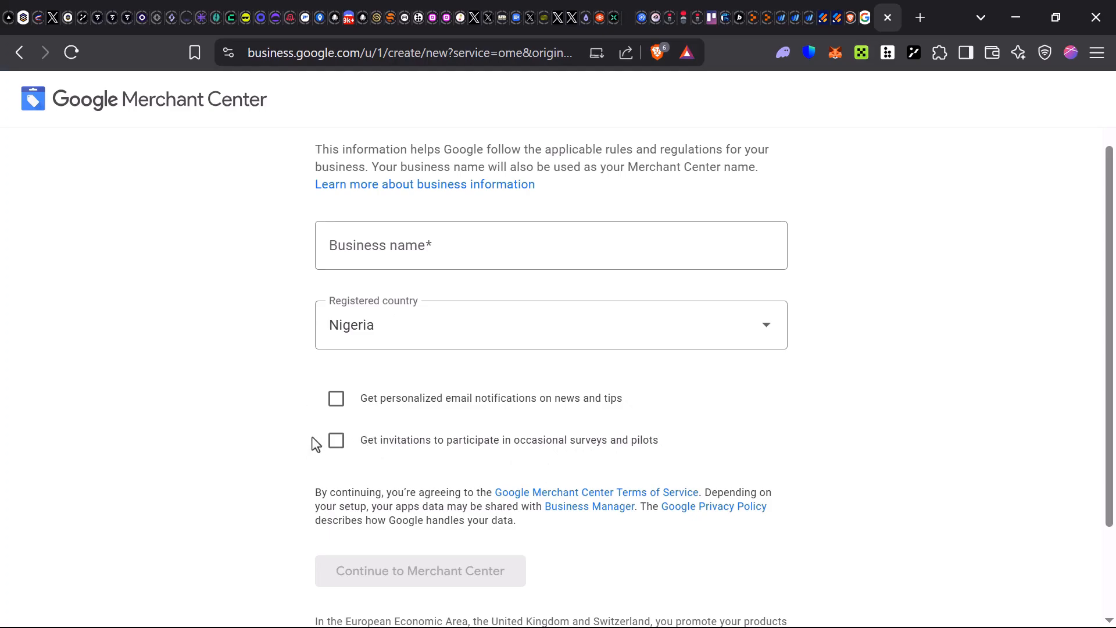
pyautogui.click(336, 436)
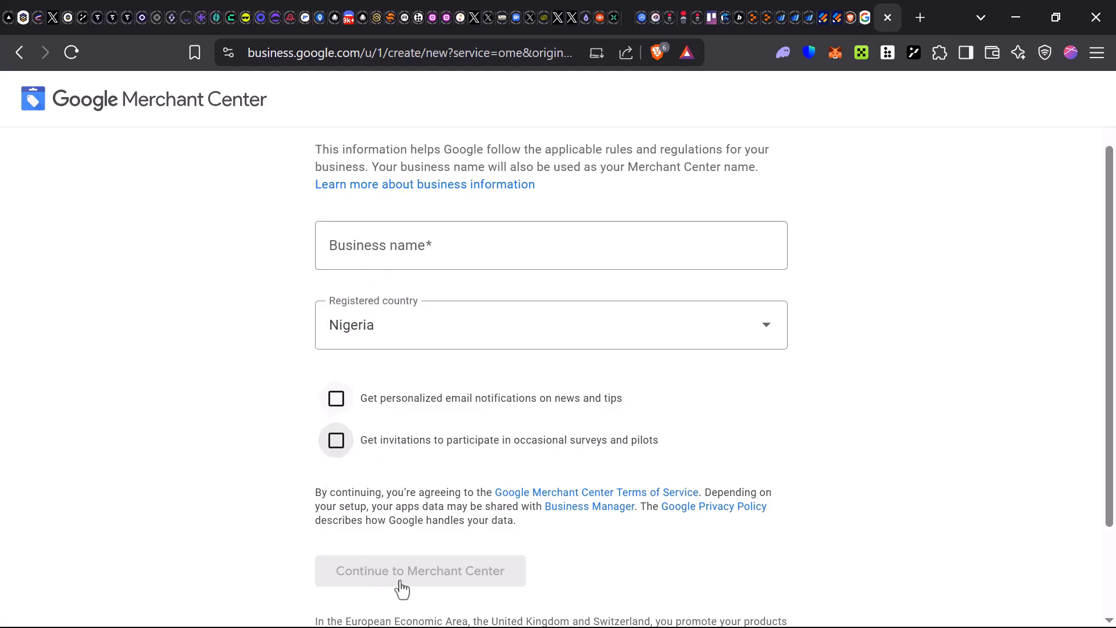
pyautogui.scroll(-2, 401, 587)
pyautogui.press('space')
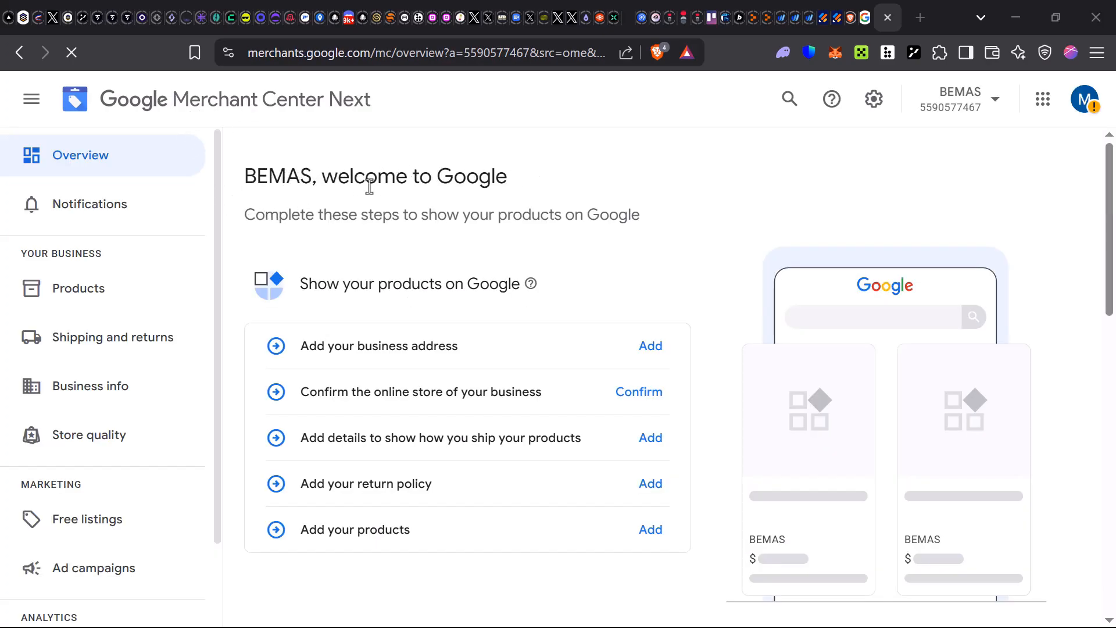
pyautogui.moveTo(263, 344); pyautogui.dragTo(410, 530)
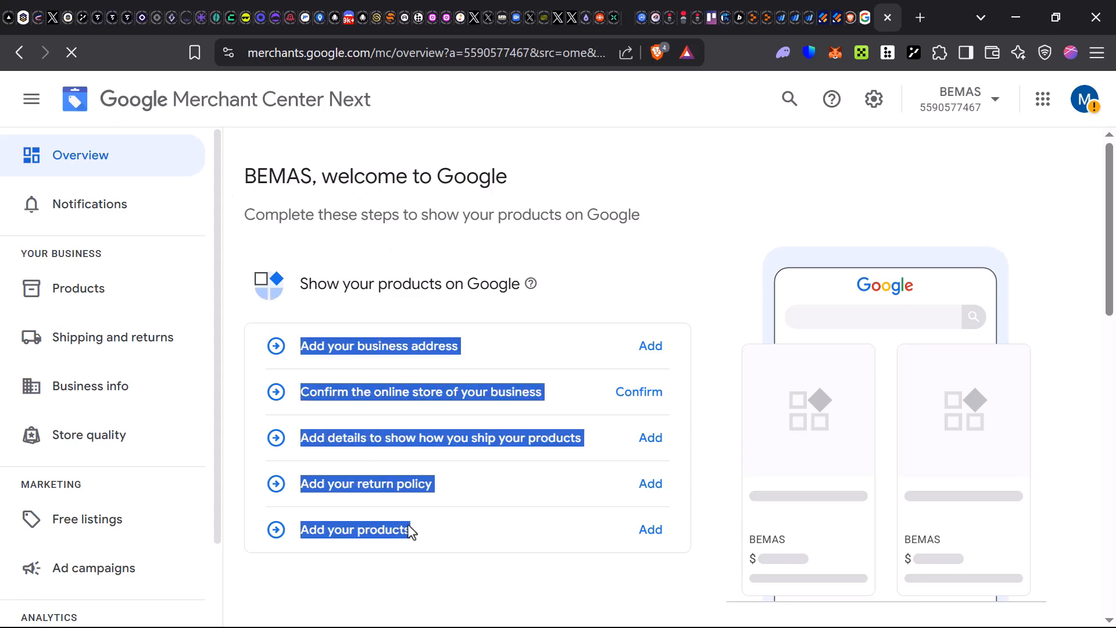
pyautogui.click(526, 256)
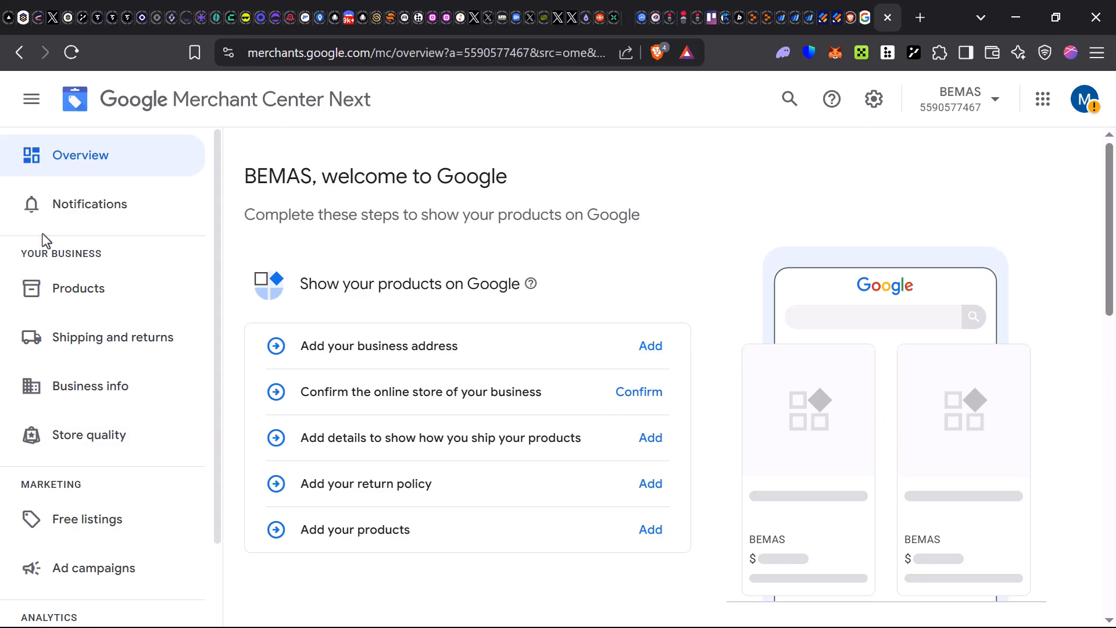
# - Go to Products and choose Add products to see the product source options
pyautogui.click(85, 304)
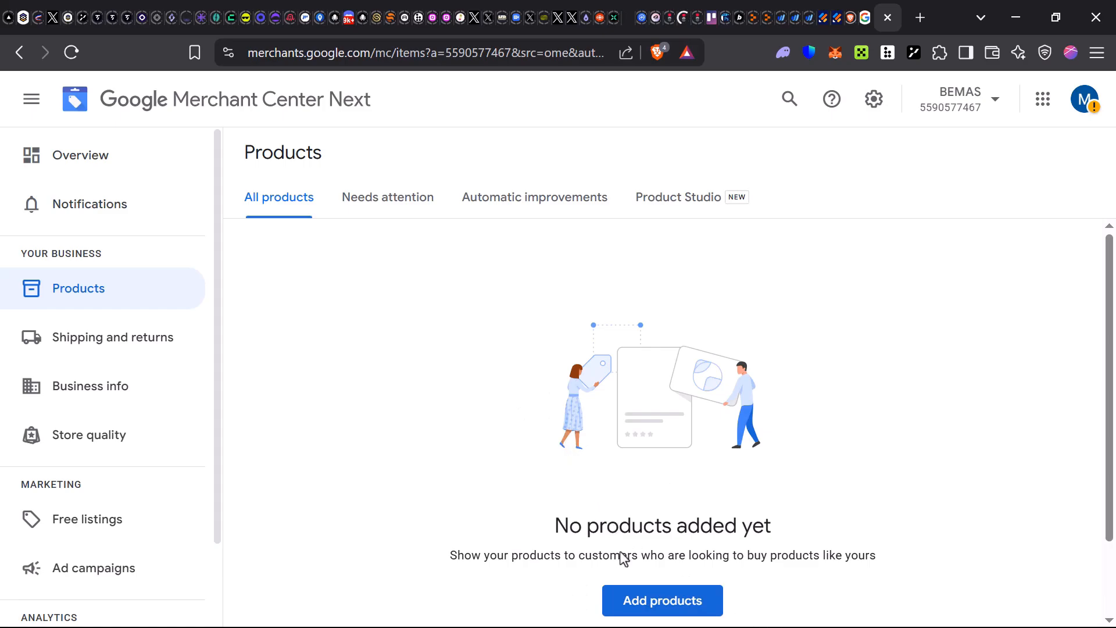
pyautogui.click(655, 600)
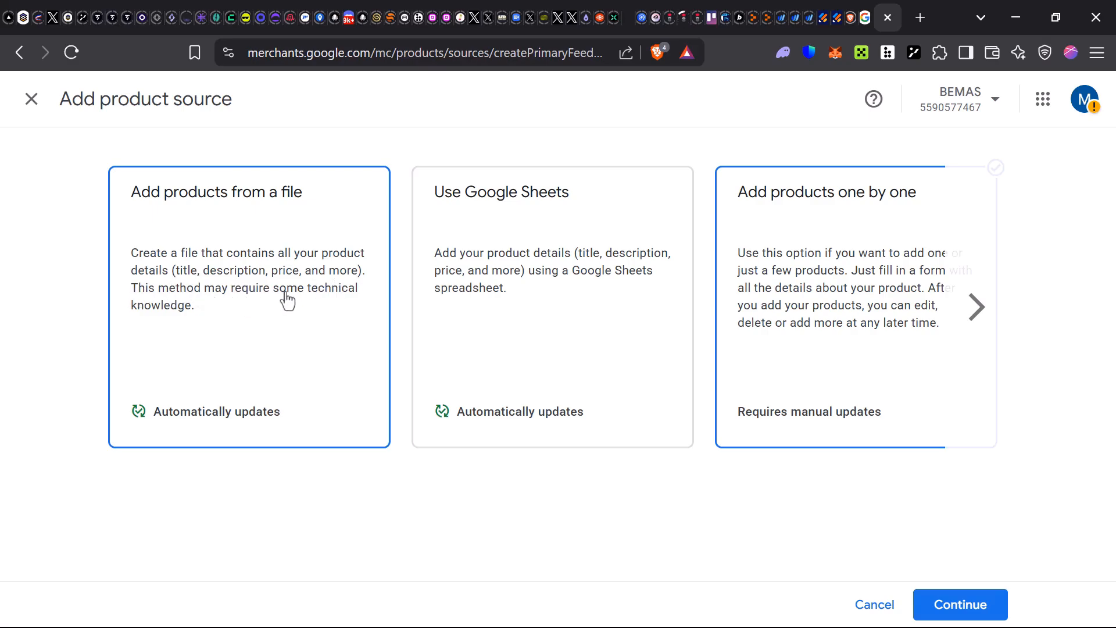
# - Compare the product source cards, then pick 'Add products one by one' and continue
pyautogui.click(538, 297)
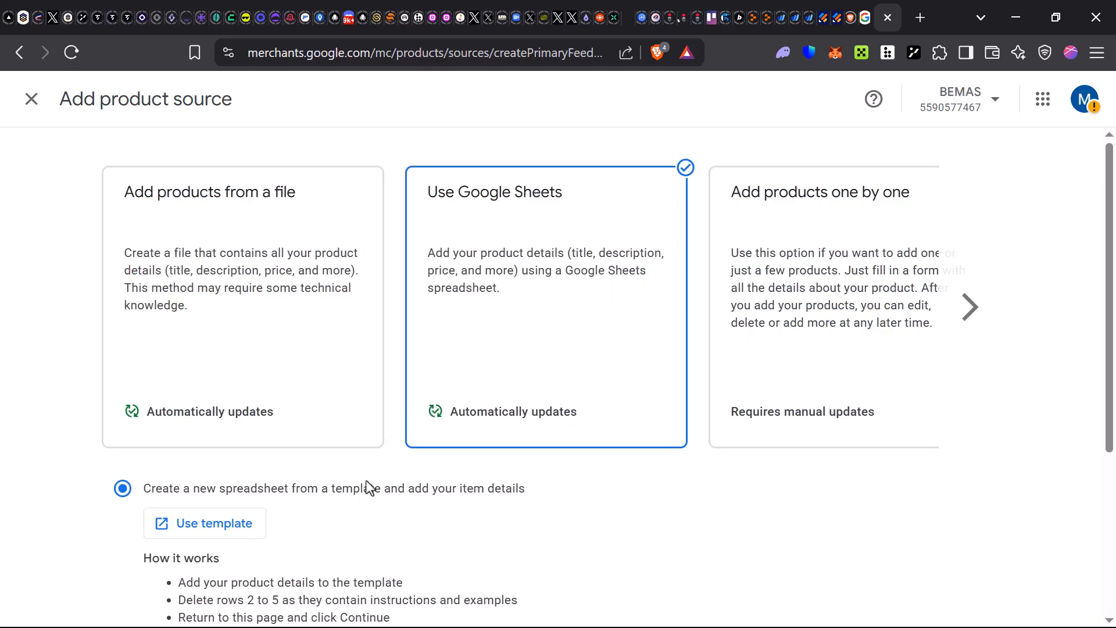
pyautogui.scroll(-3, 308, 476)
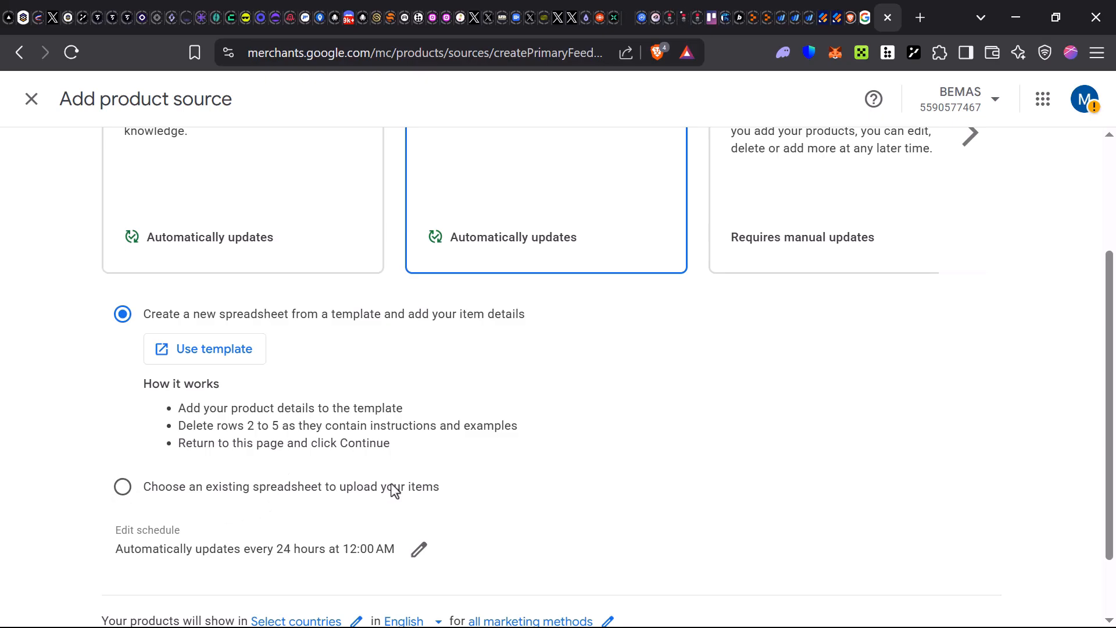
pyautogui.scroll(-2, 389, 491)
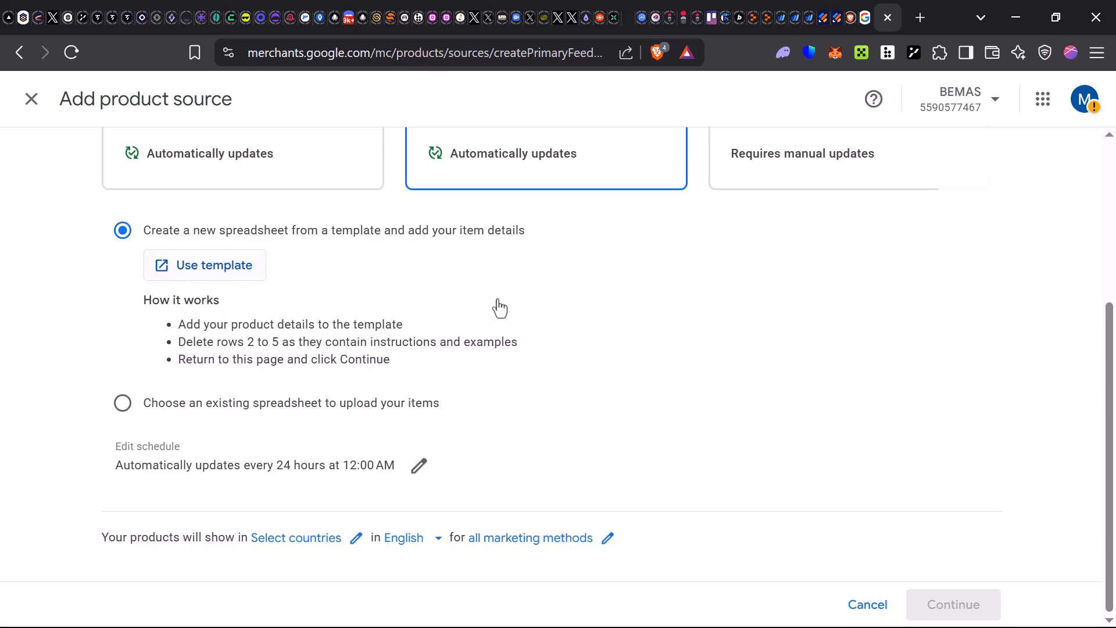
pyautogui.scroll(4, 500, 308)
pyautogui.click(743, 322)
pyautogui.click(354, 435)
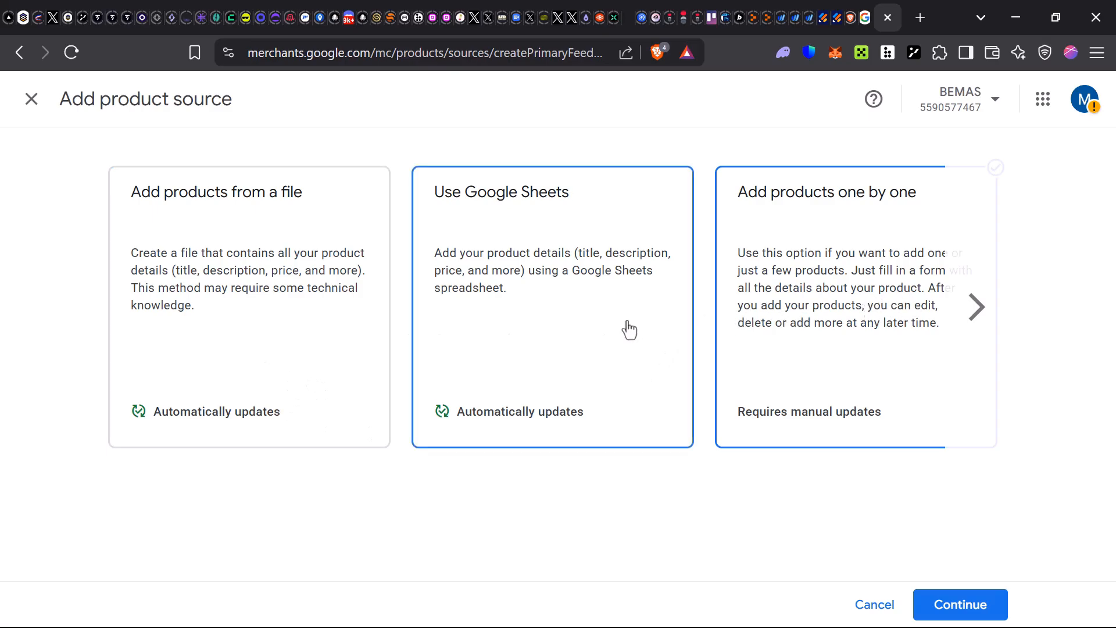
pyautogui.click(975, 306)
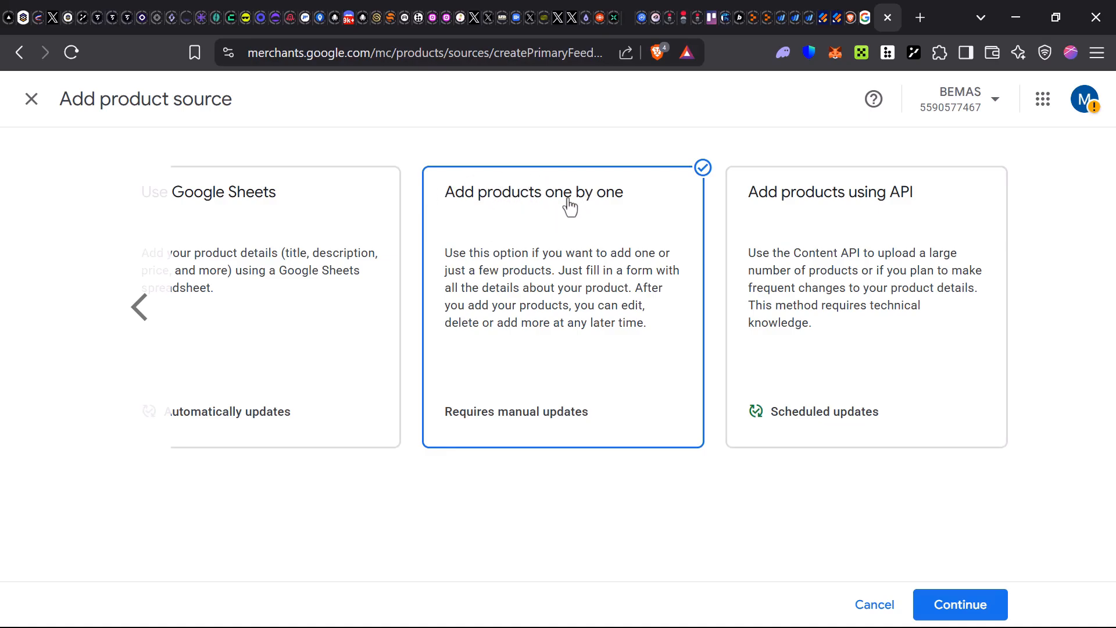
pyautogui.click(961, 604)
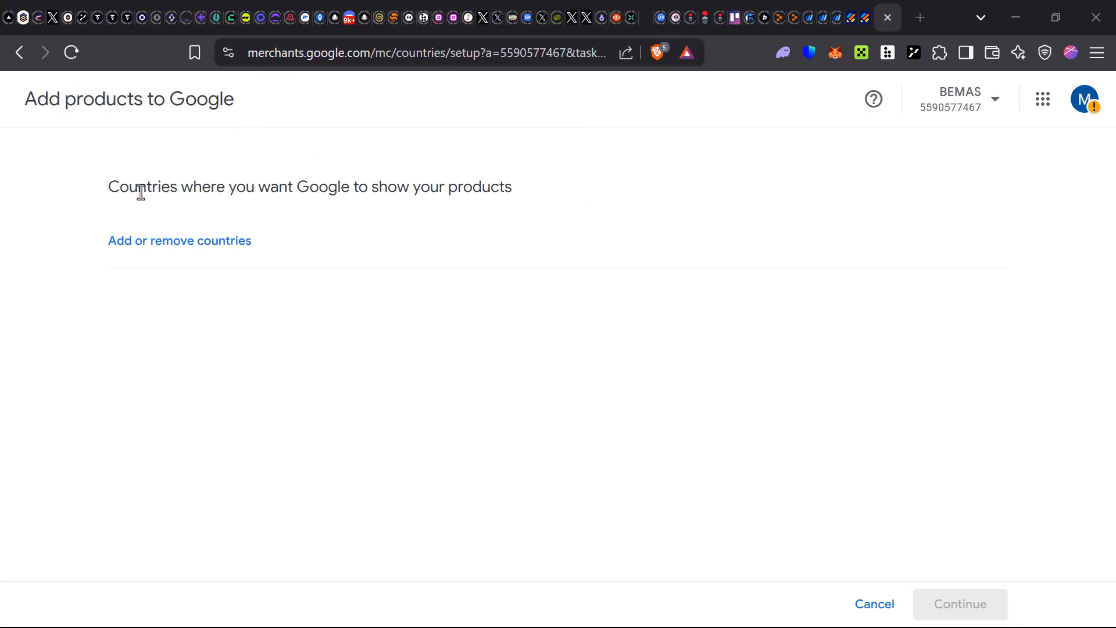
# - Set the target countries to All countries, confirm, and continue
pyautogui.moveTo(105, 191); pyautogui.dragTo(558, 216)
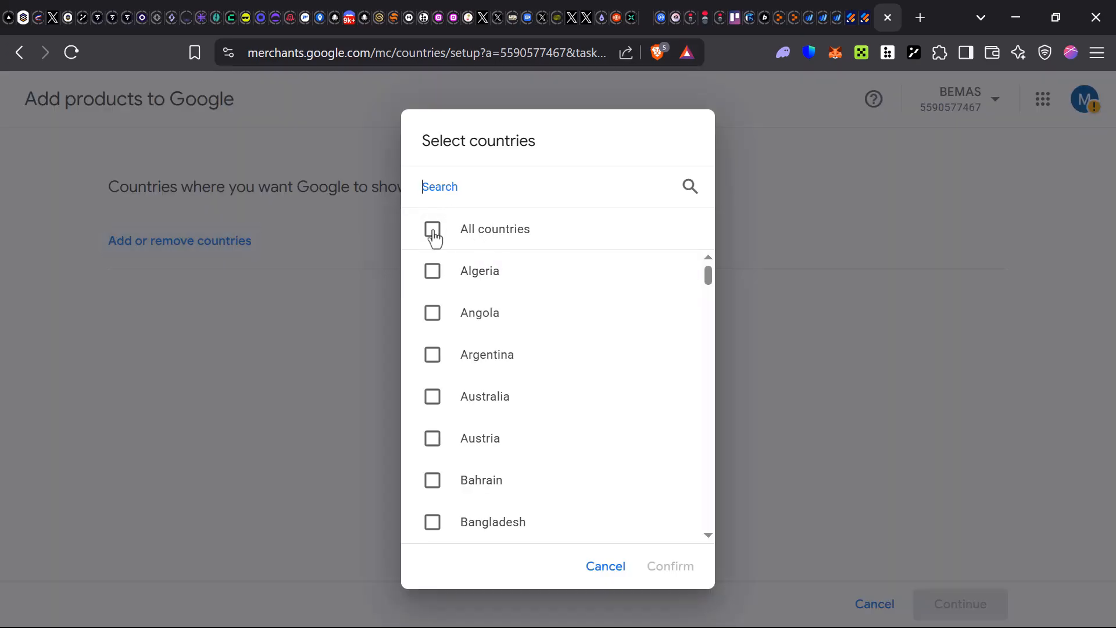
pyautogui.click(442, 233)
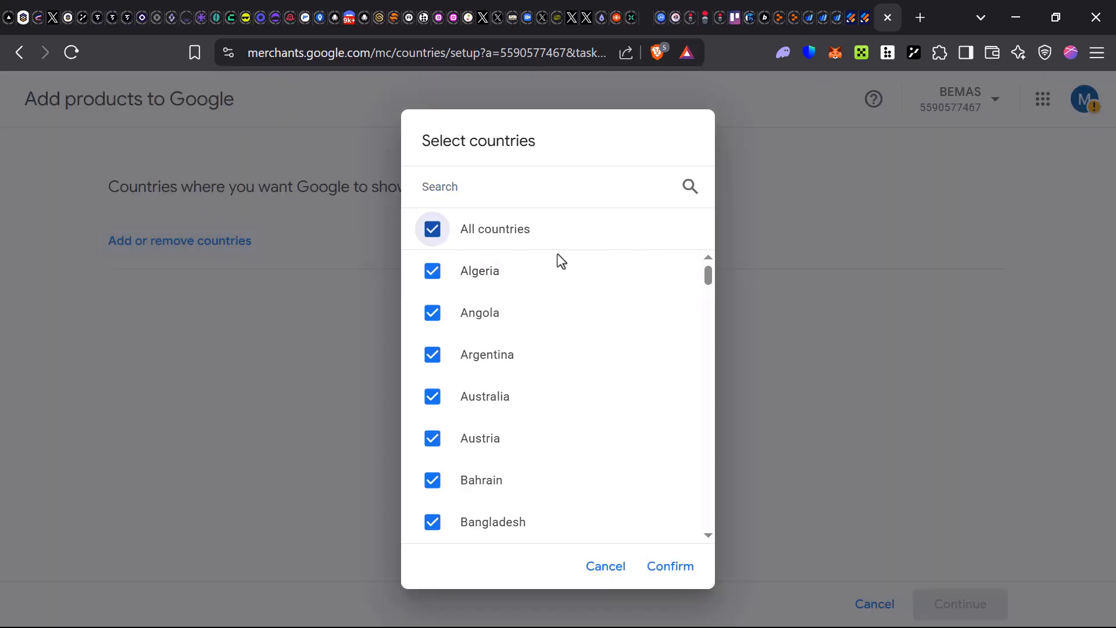
pyautogui.click(676, 575)
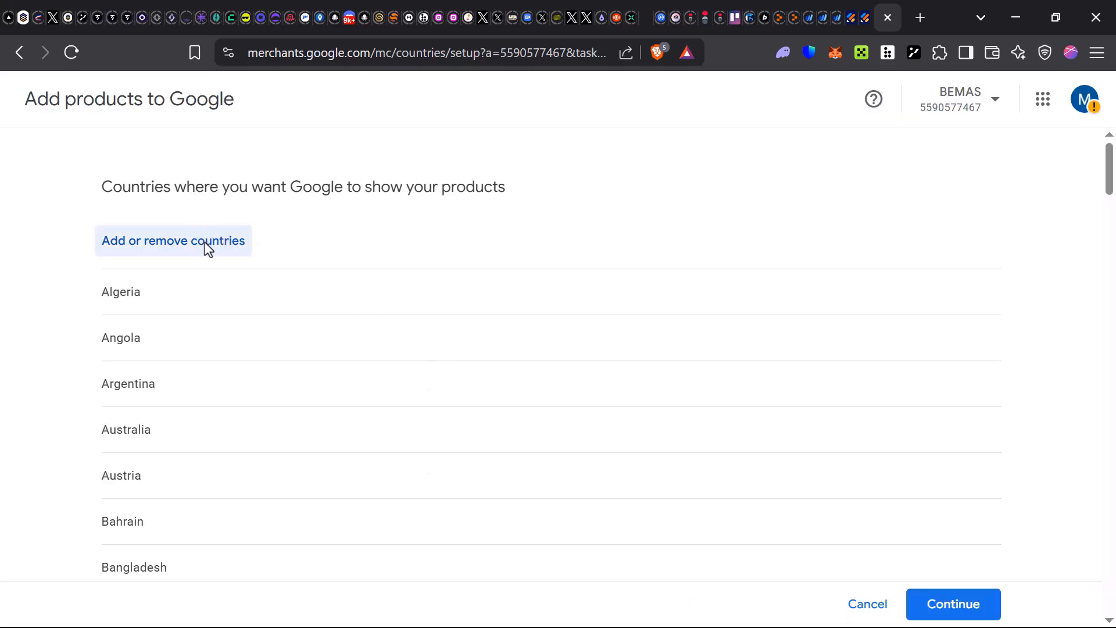
pyautogui.scroll(-7, 653, 346)
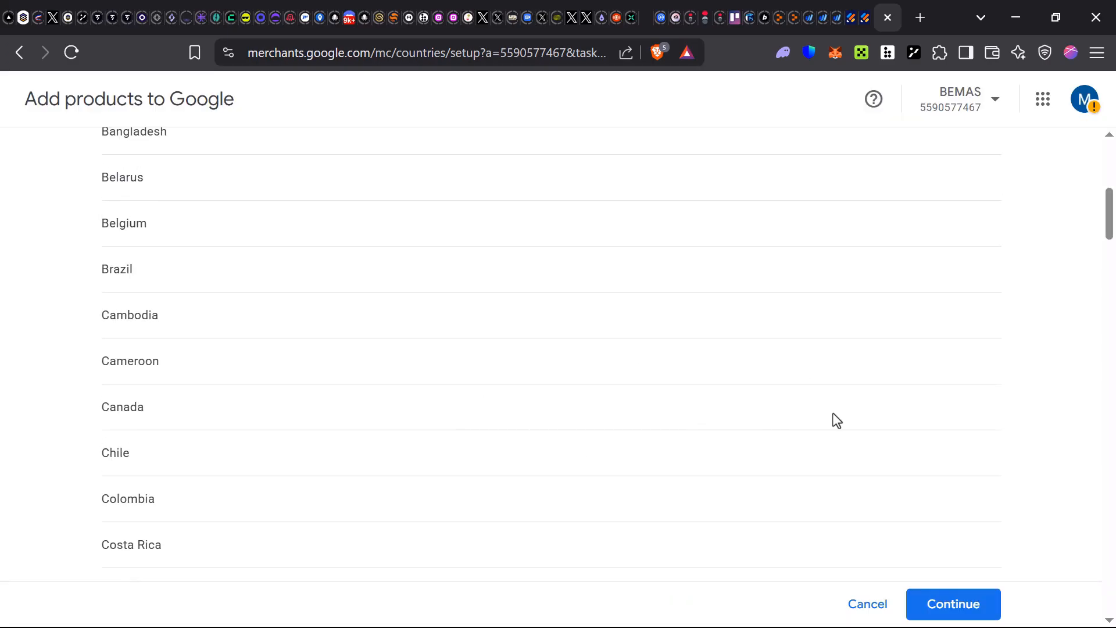
pyautogui.click(967, 588)
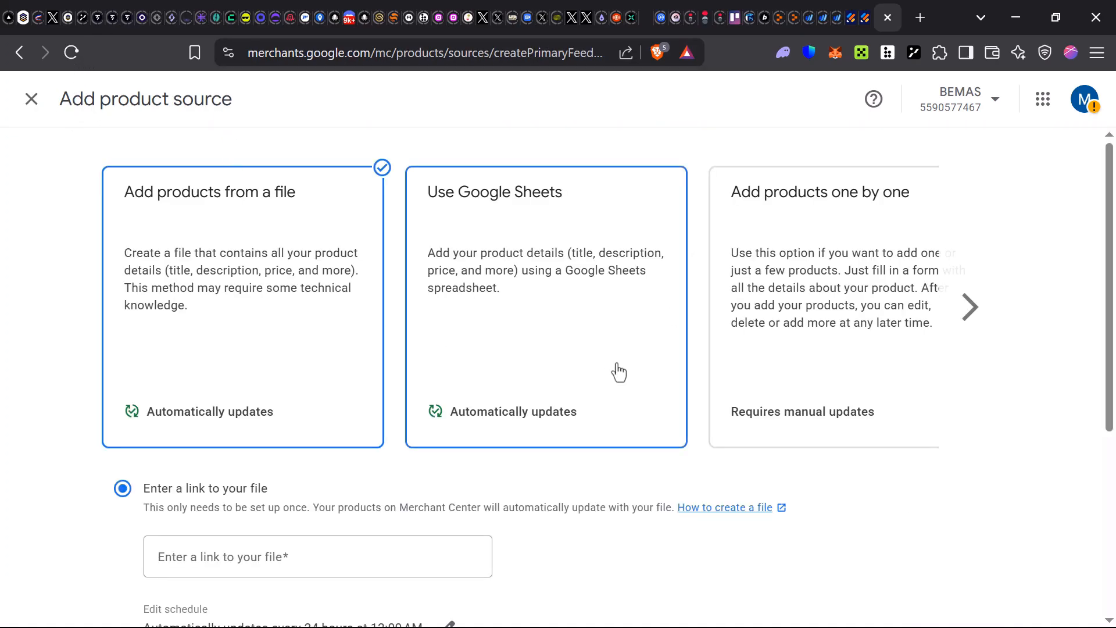
# - Choose Add products one by one, continue to the single-product form, and select the Product page field
pyautogui.scroll(-3, 795, 386)
pyautogui.click(818, 258)
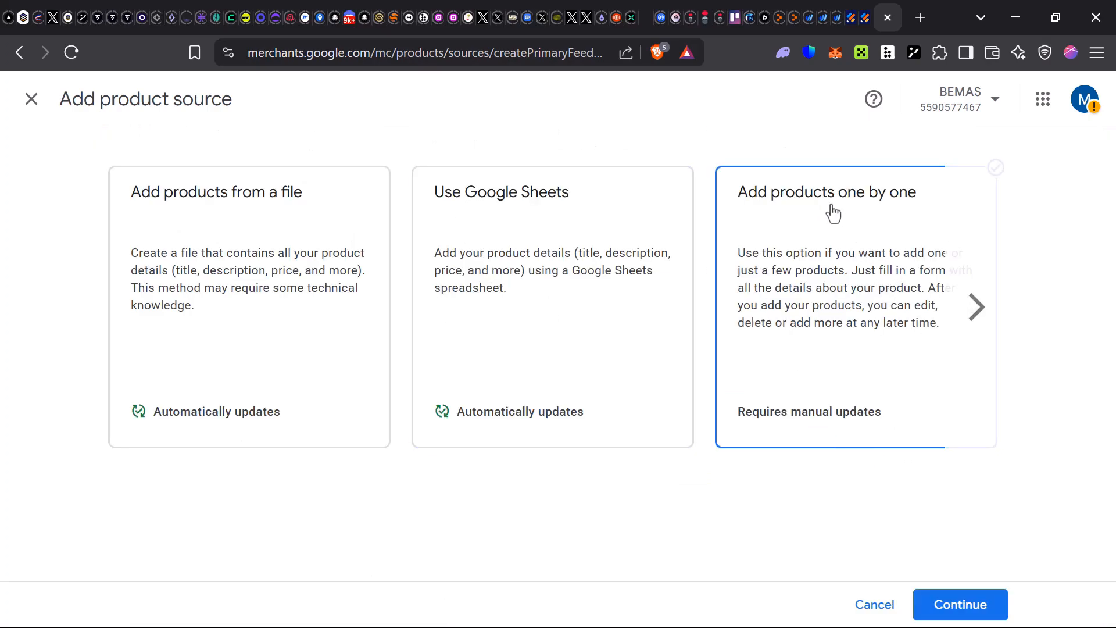
pyautogui.click(933, 606)
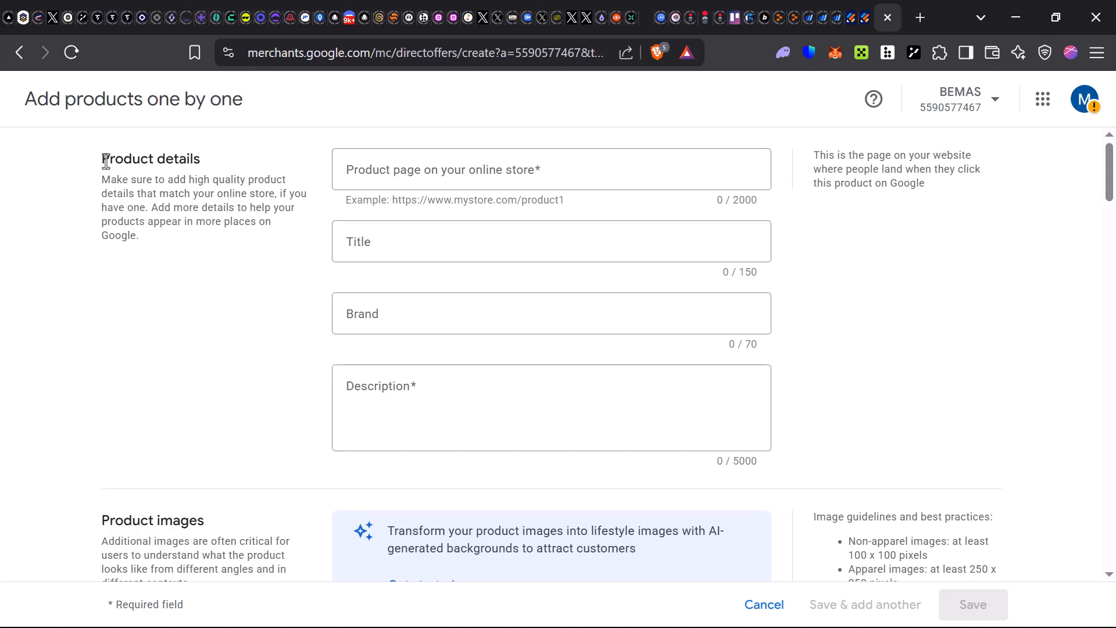
pyautogui.moveTo(105, 162); pyautogui.dragTo(236, 202)
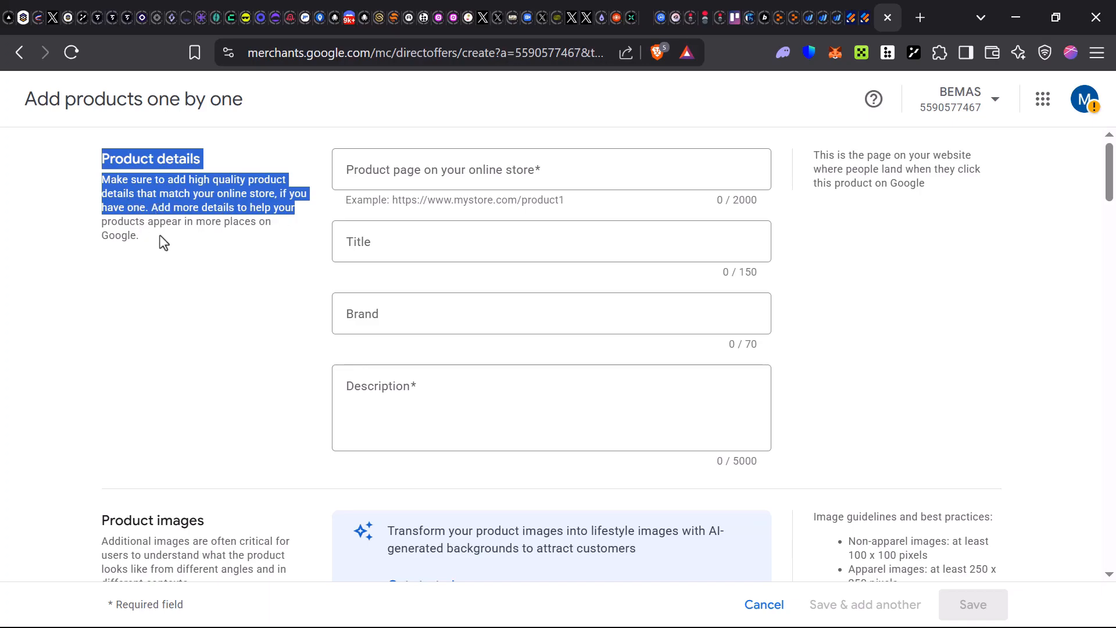
pyautogui.click(229, 232)
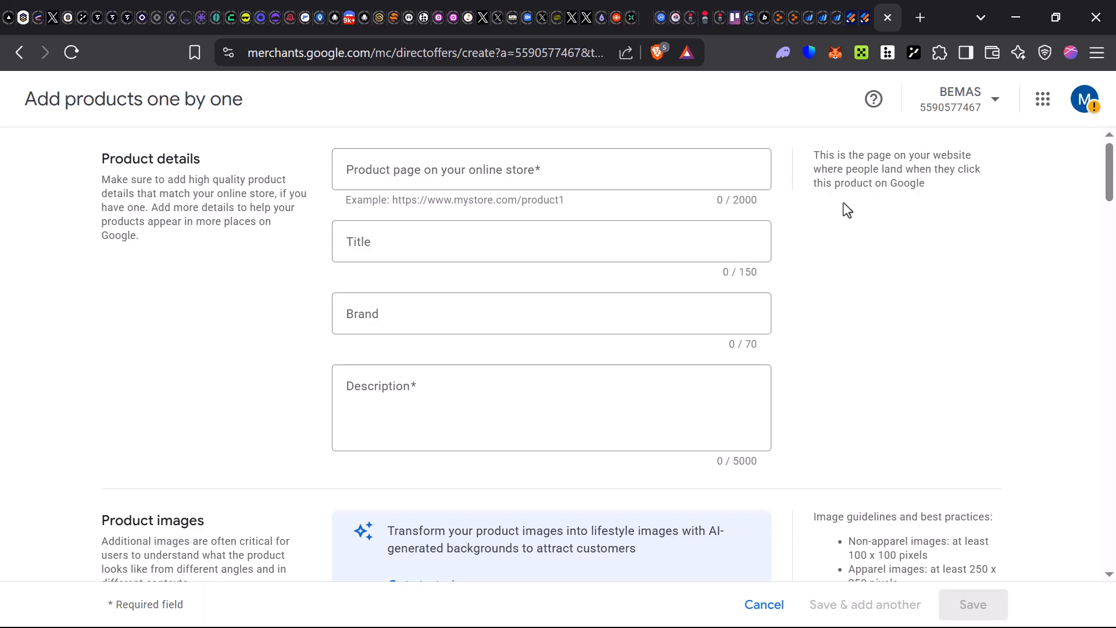
pyautogui.click(460, 184)
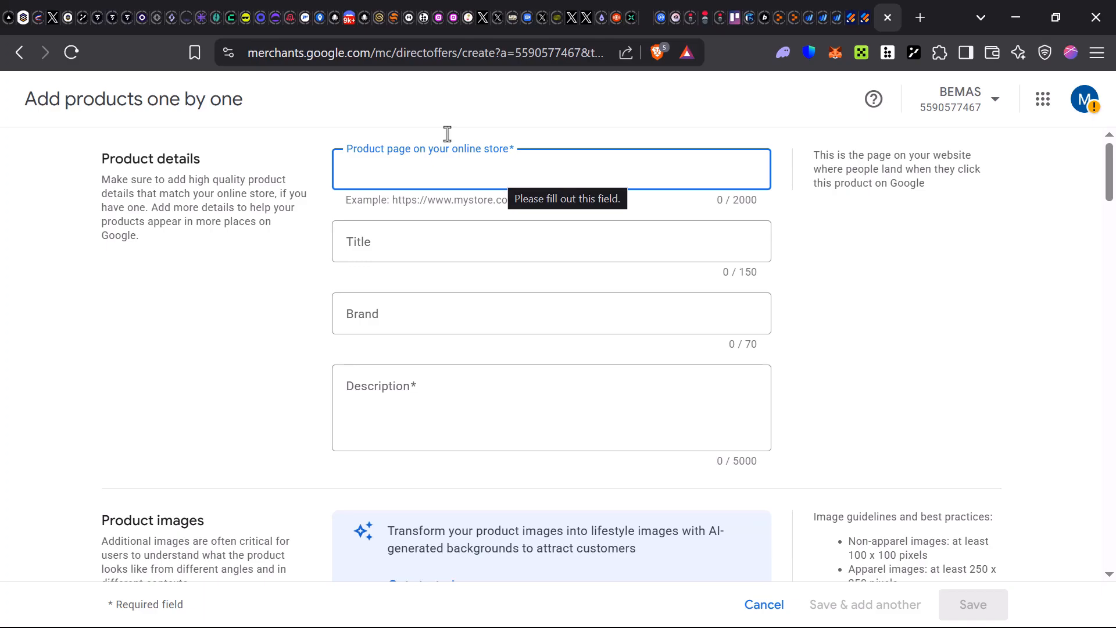
# - Enter title Spray, brand BUG SPRAY and description Awesome Bug Spray for the product
pyautogui.click(431, 256)
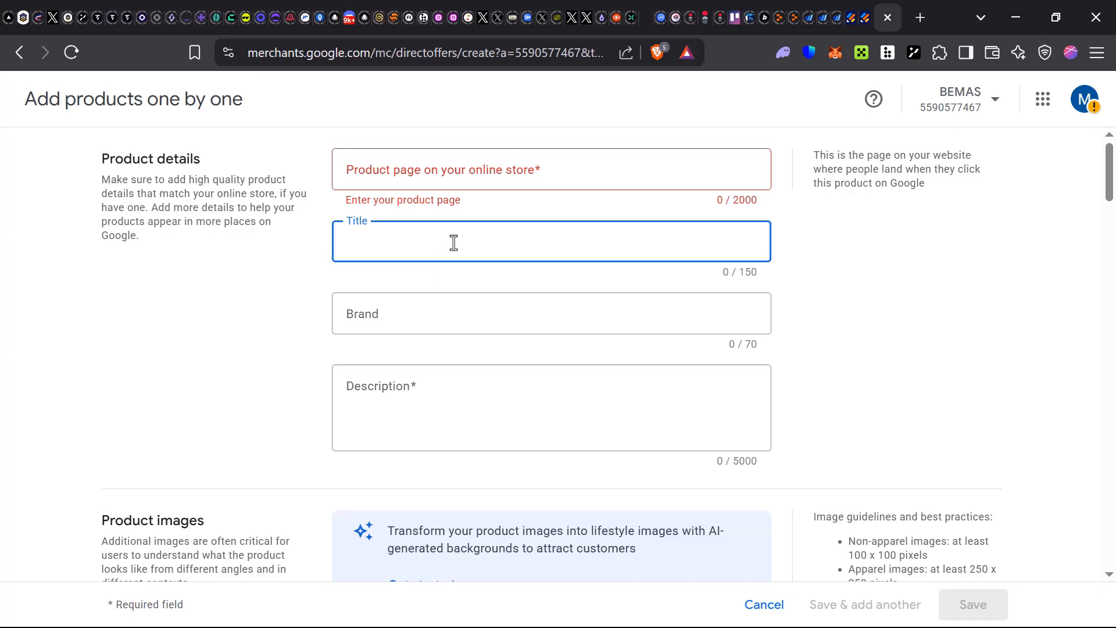
pyautogui.write('Spray')
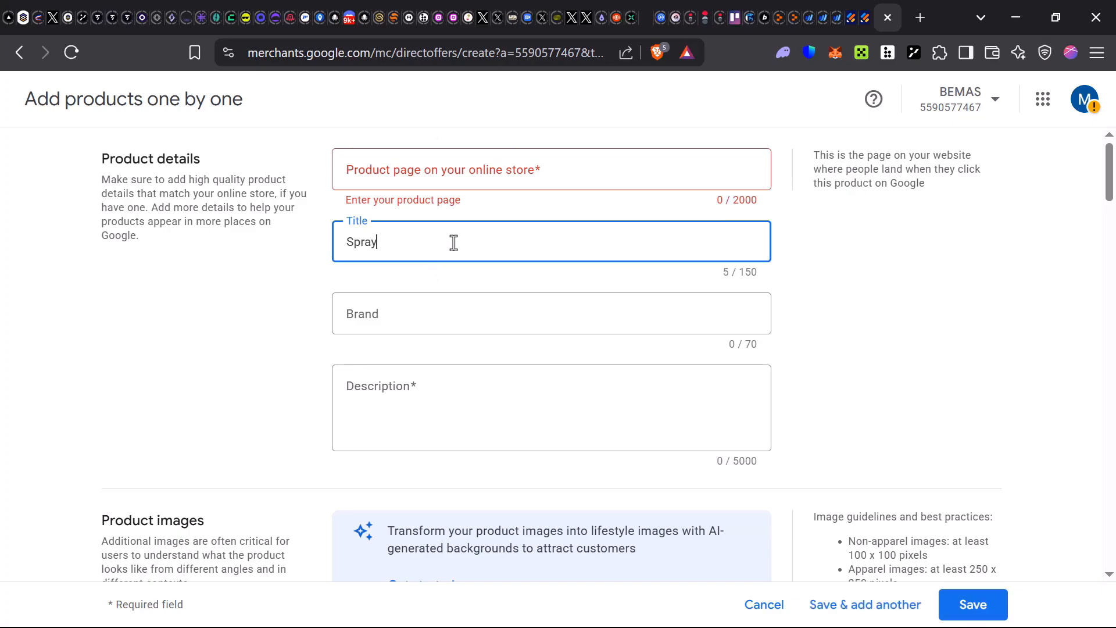
pyautogui.click(451, 318)
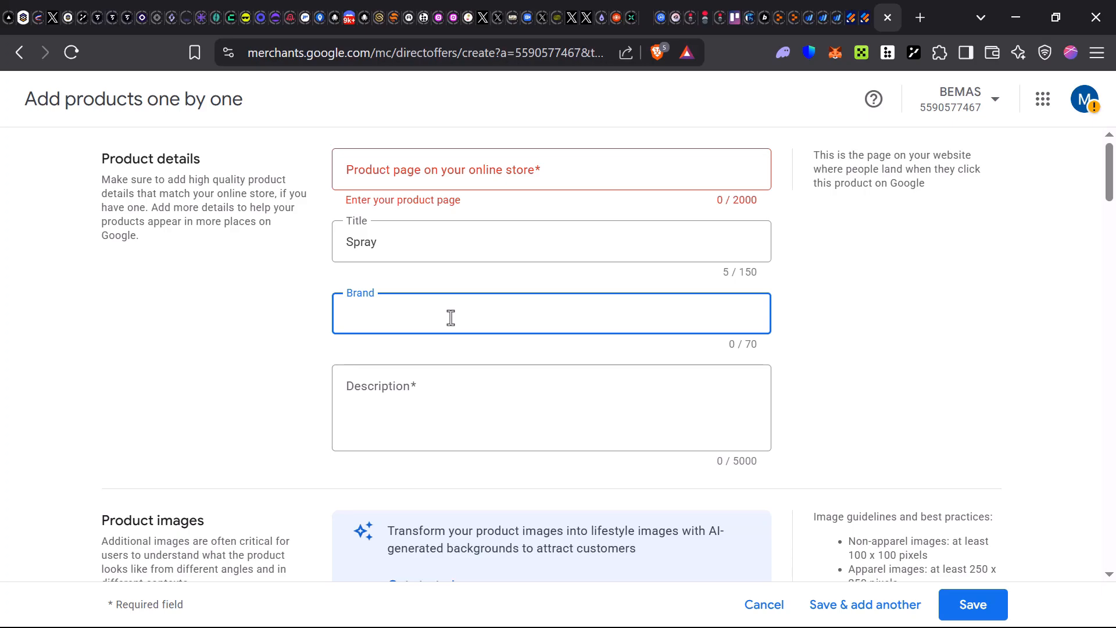
pyautogui.write('BUG SPRAY')
pyautogui.click(421, 392)
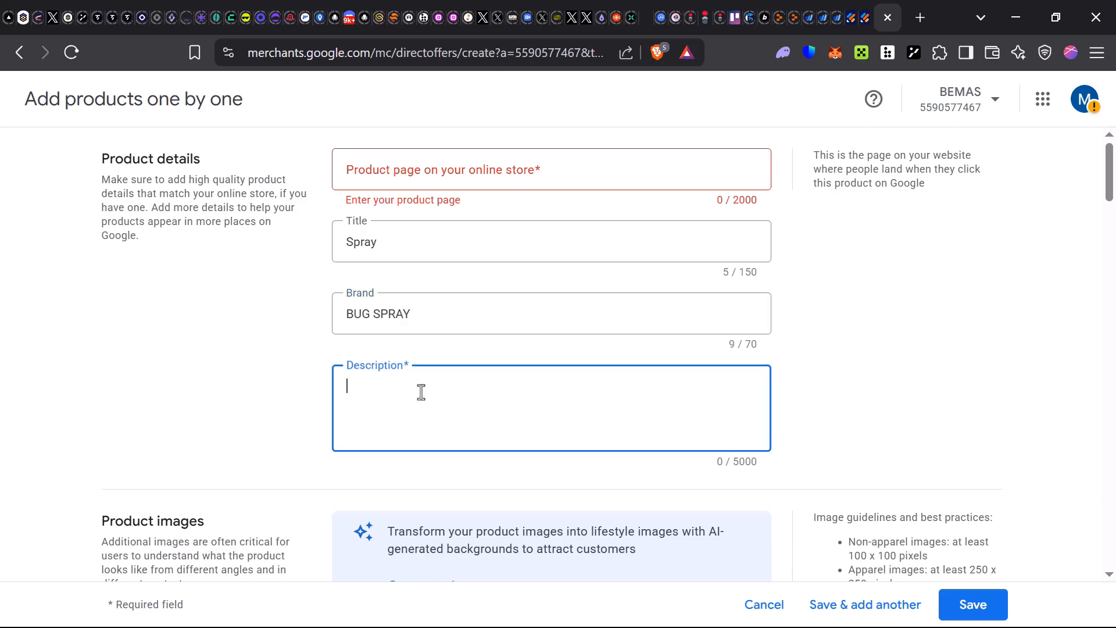
pyautogui.write('Awesome Bug Spray')
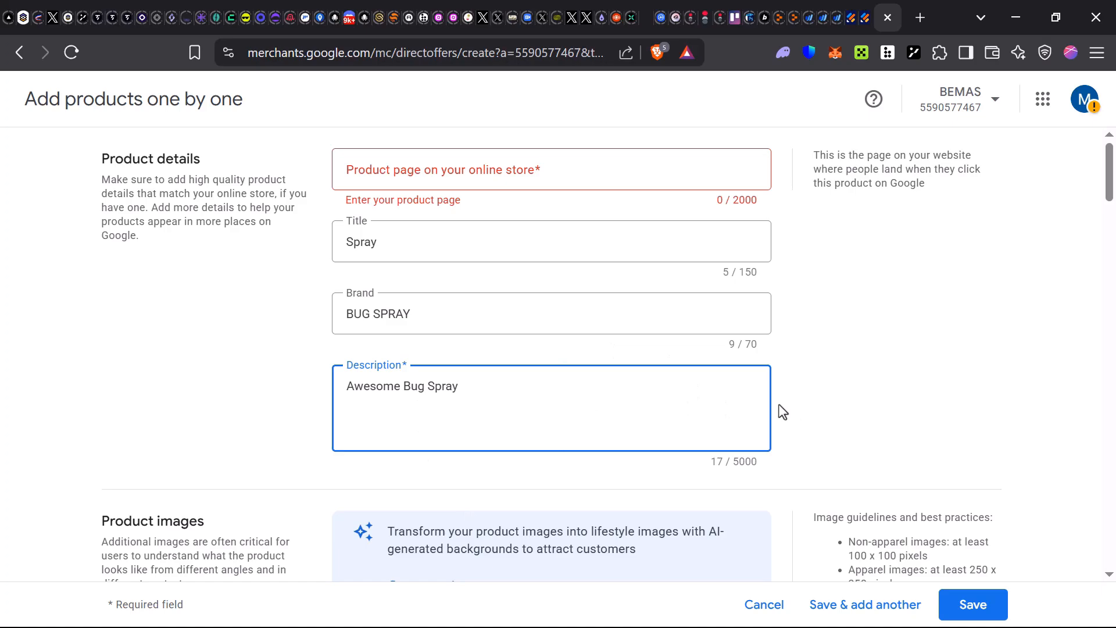
pyautogui.scroll(-20, 661, 418)
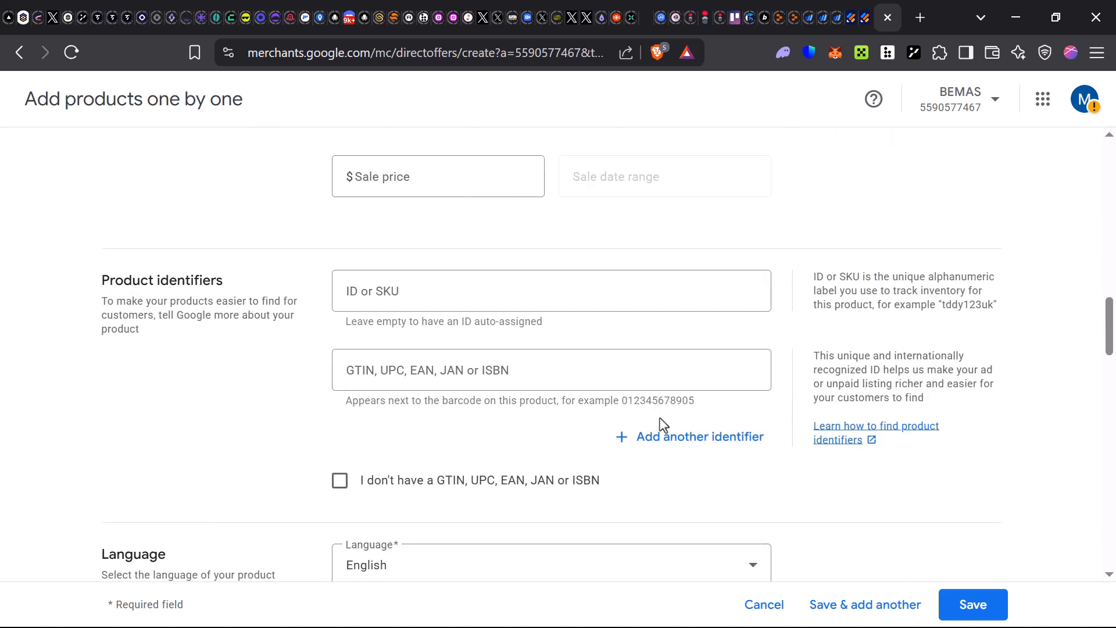
pyautogui.scroll(13, 661, 418)
pyautogui.scroll(-2, 662, 424)
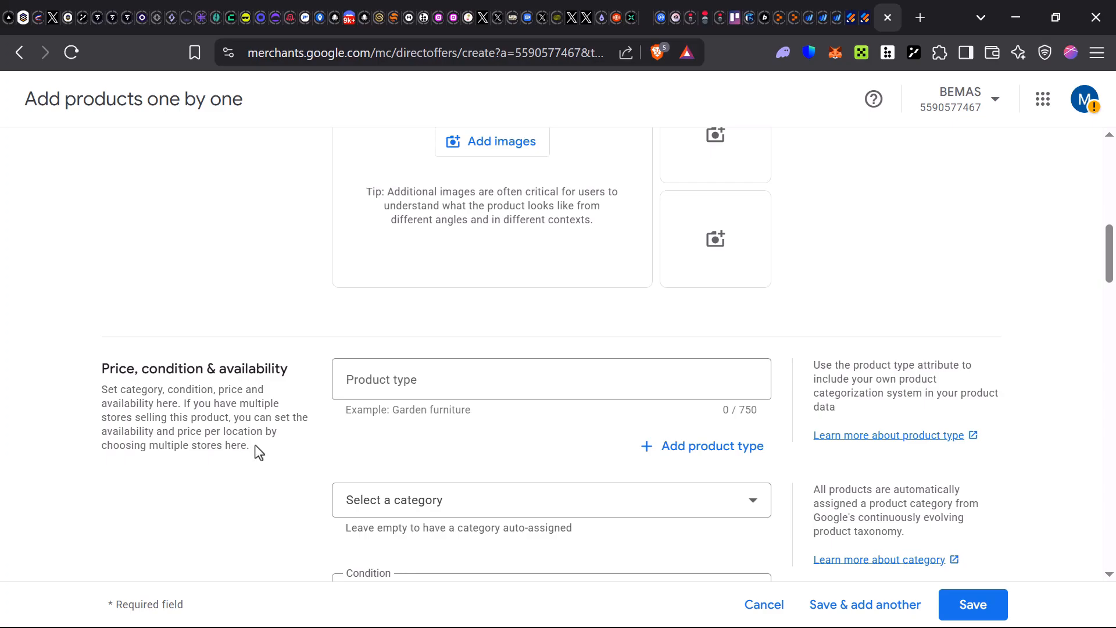
# - Attach photo_2024-12-22_08-54-40.jpg as the product's main image via Add images
pyautogui.click(457, 381)
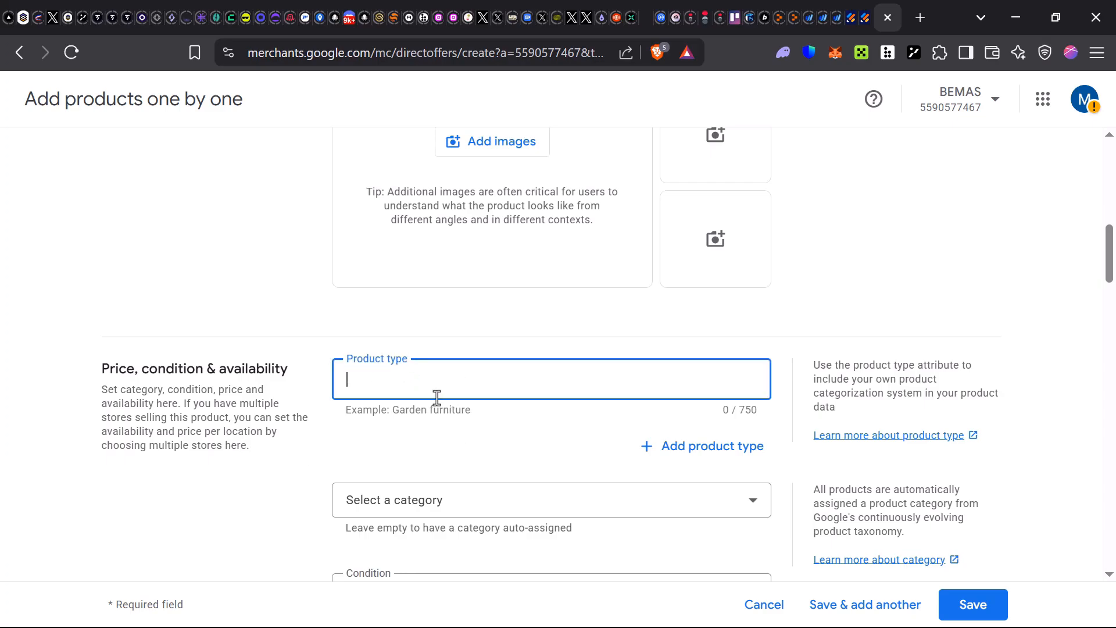
pyautogui.scroll(6, 515, 341)
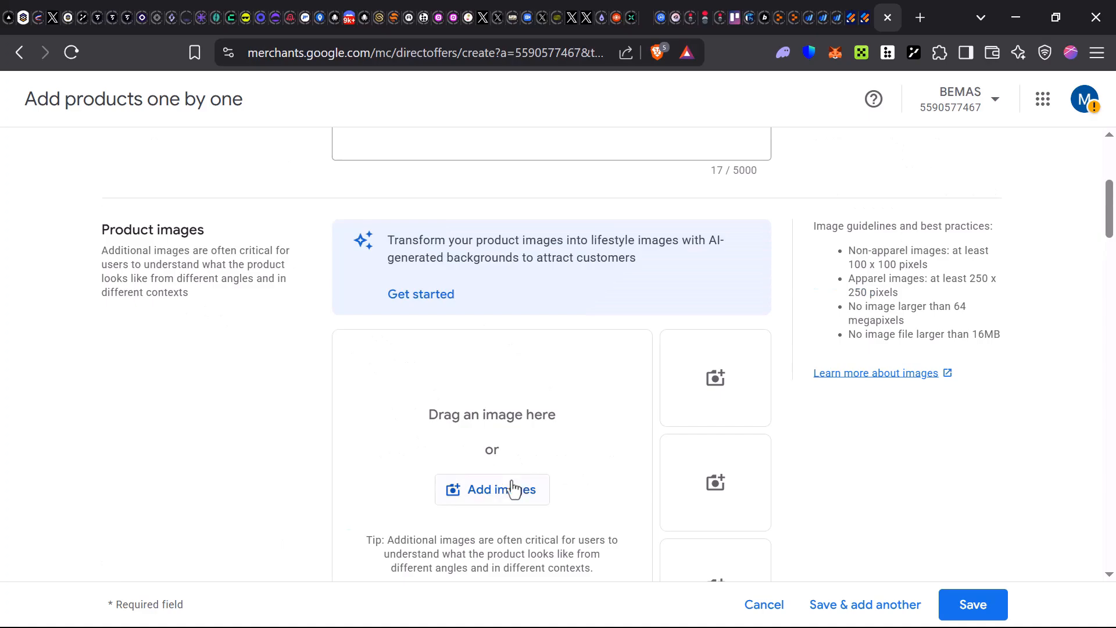
pyautogui.click(509, 491)
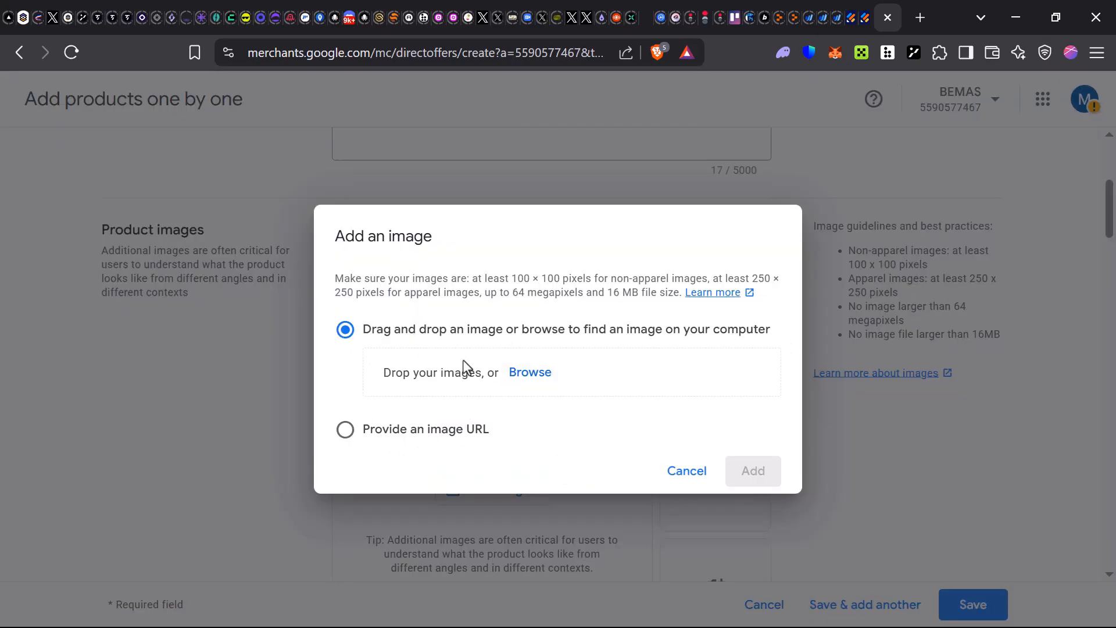
pyautogui.click(531, 372)
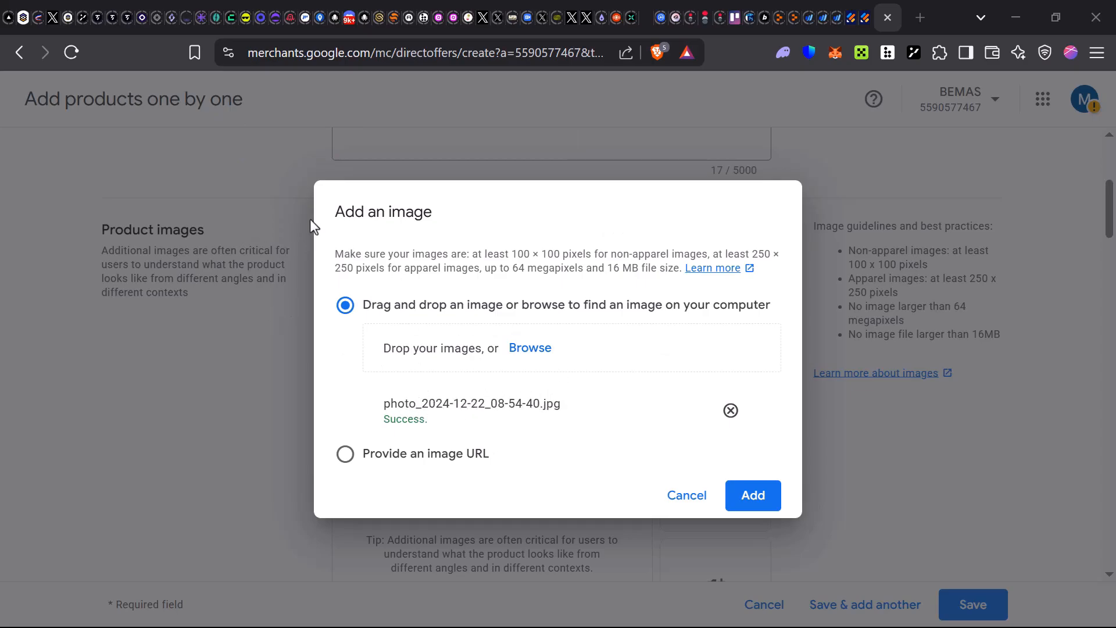
pyautogui.click(760, 494)
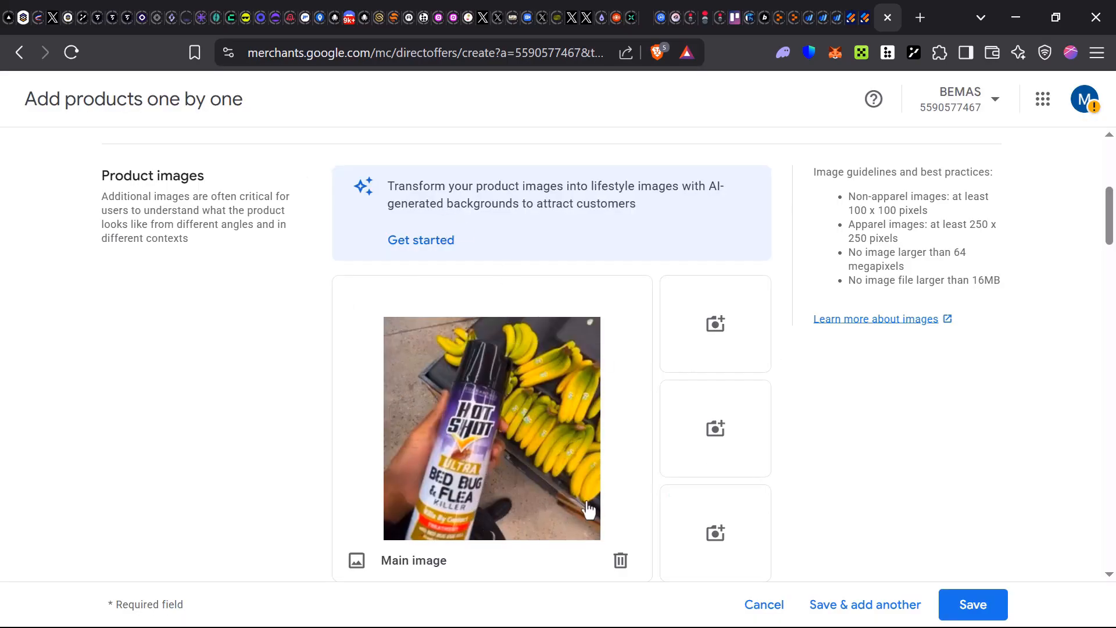
pyautogui.scroll(-3, 561, 465)
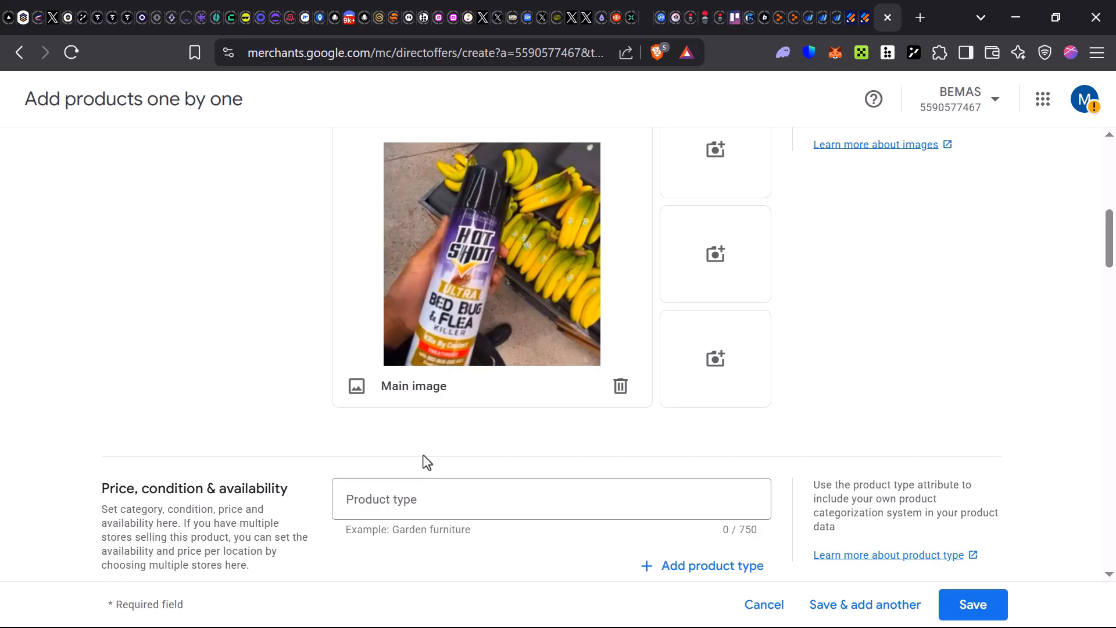
pyautogui.scroll(6, 423, 454)
pyautogui.scroll(-3, 668, 468)
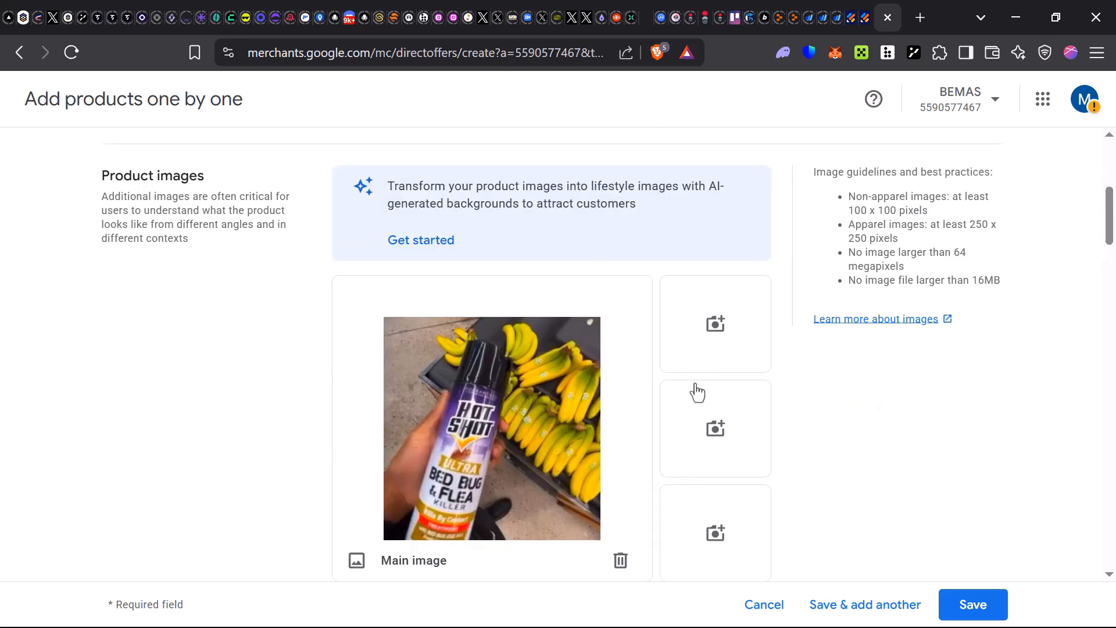
pyautogui.scroll(-3, 698, 393)
pyautogui.scroll(6, 702, 503)
pyautogui.scroll(-4, 693, 386)
pyautogui.scroll(3, 691, 444)
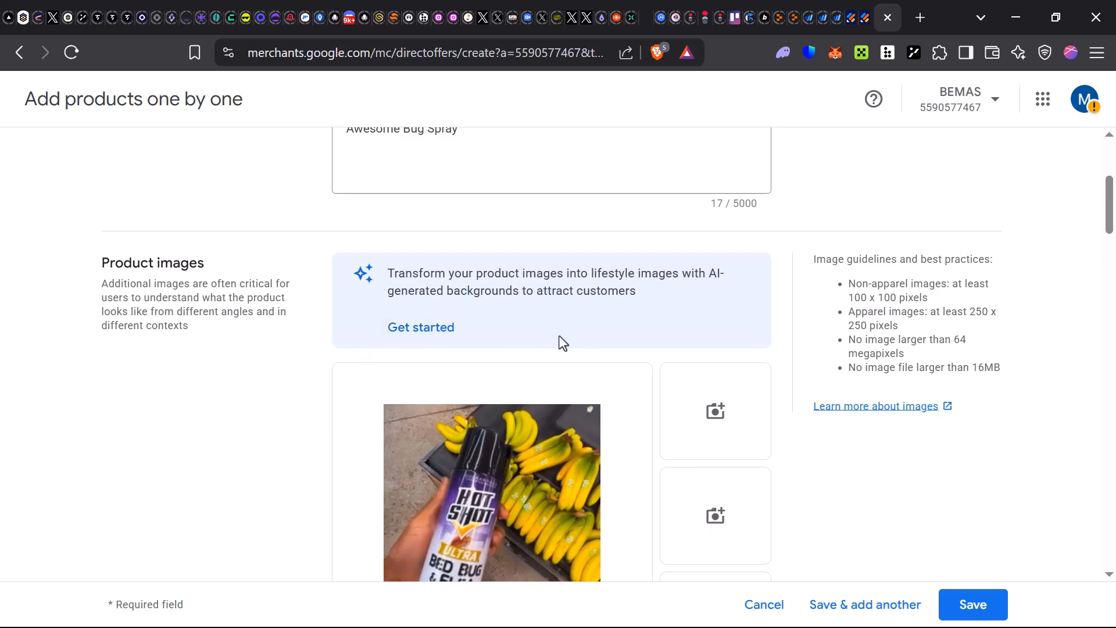
pyautogui.scroll(-7, 511, 436)
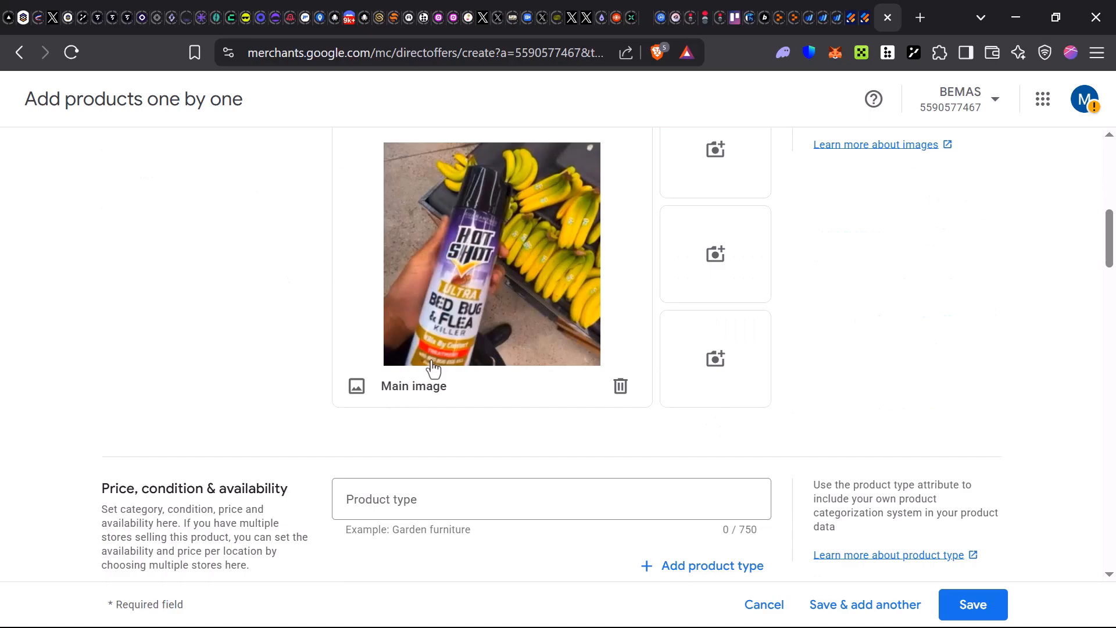
# - Set product type Spray and category Animals & Pet Supplies
pyautogui.click(416, 324)
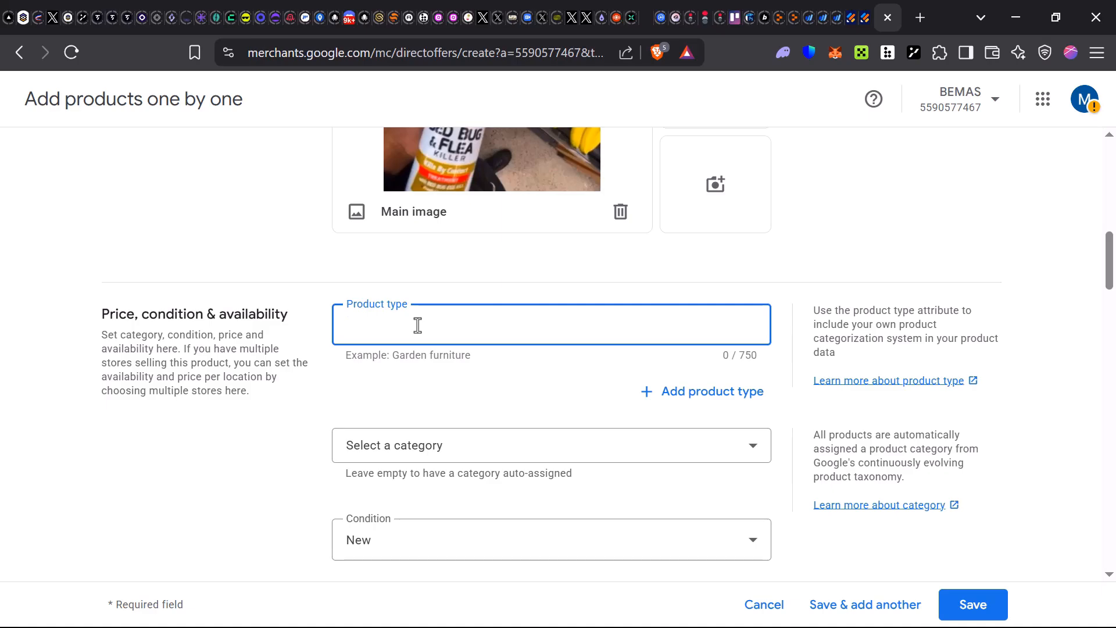
pyautogui.write('Spray')
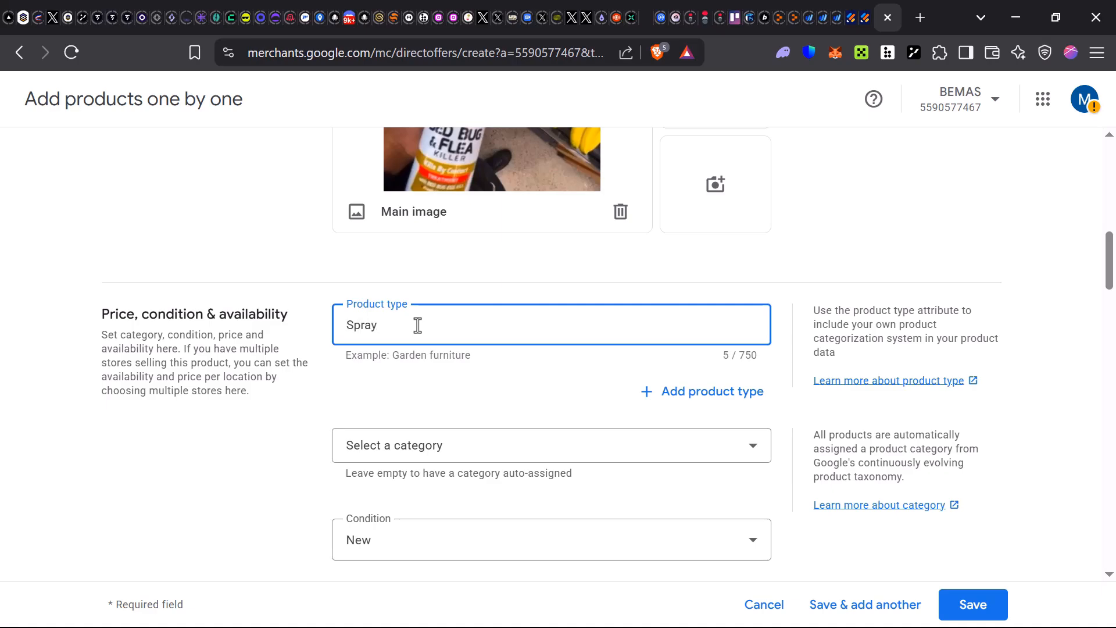
pyautogui.click(487, 463)
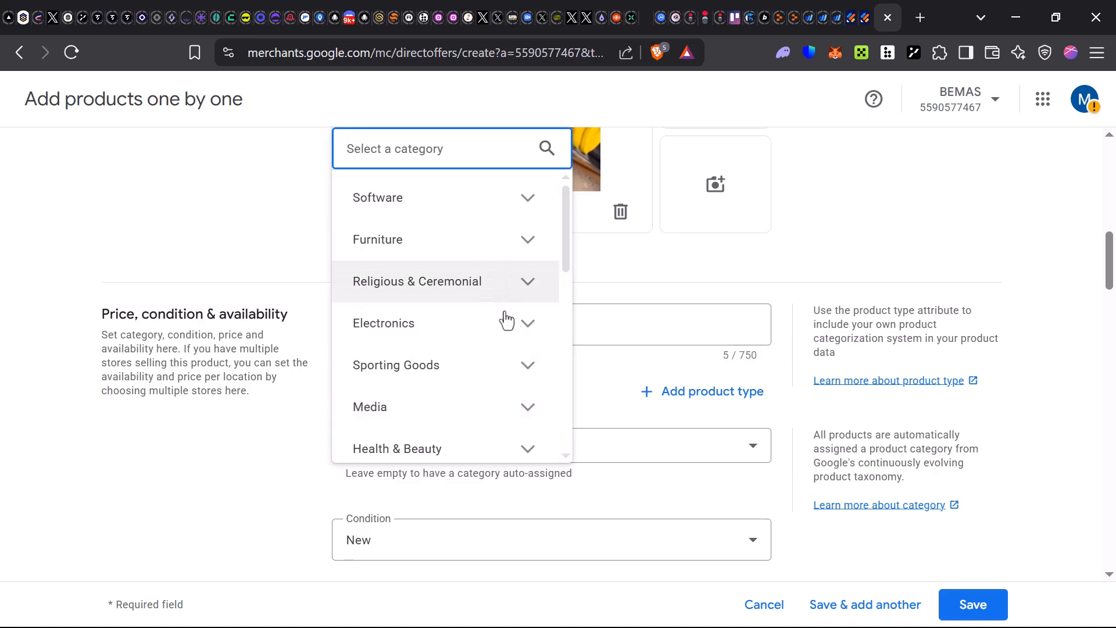
pyautogui.scroll(-10, 523, 337)
pyautogui.click(545, 410)
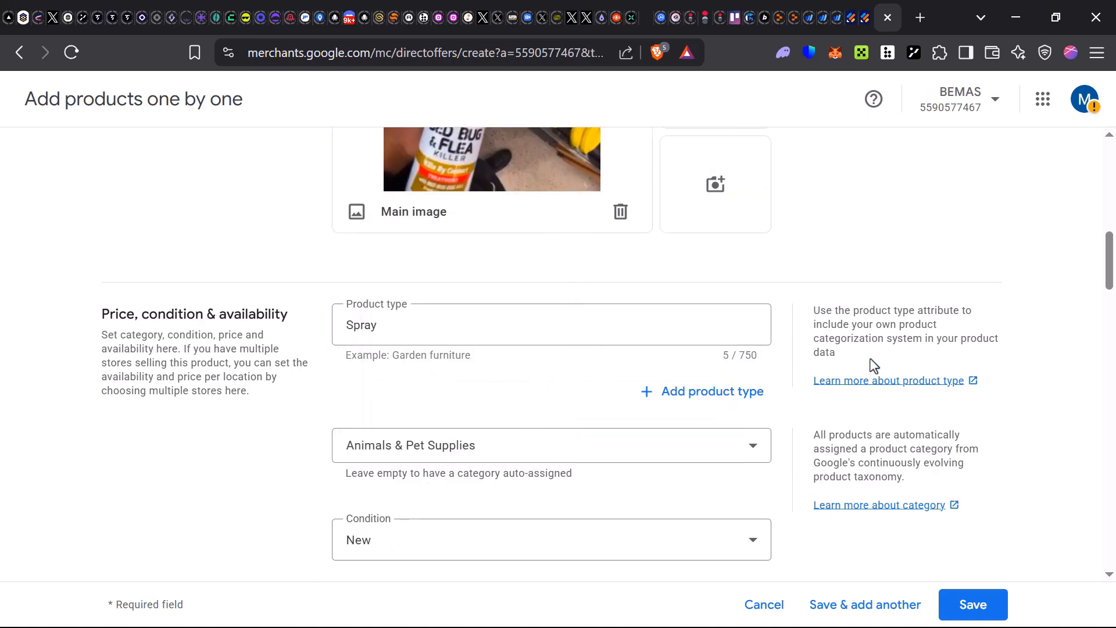
# - Set price $10 in stock, with a $7 sale price for May 23, 2025
pyautogui.scroll(-1, 560, 532)
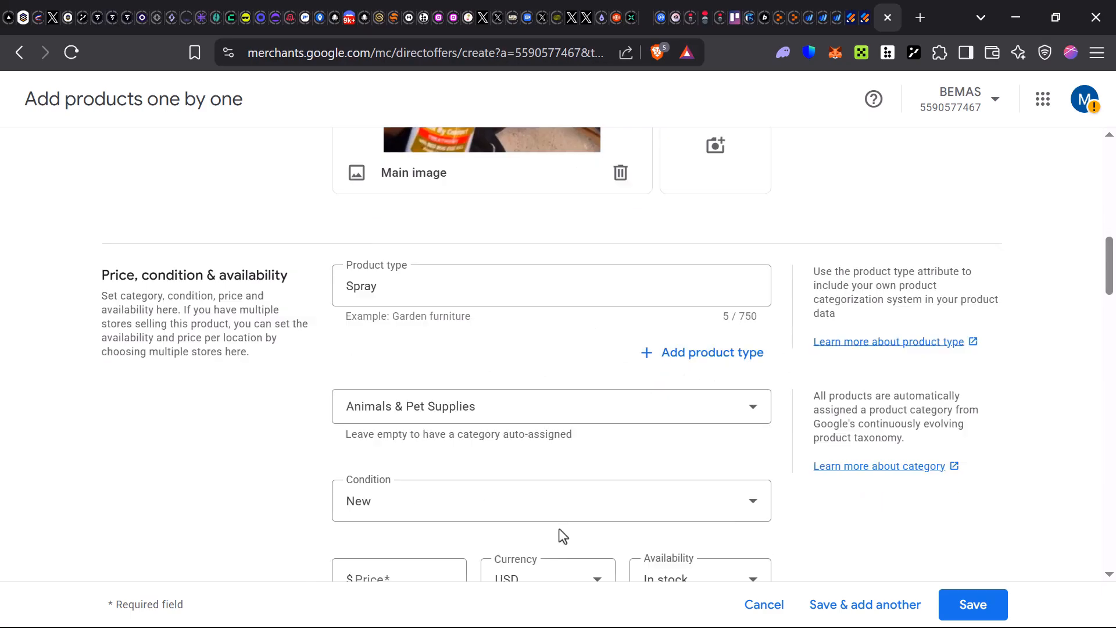
pyautogui.scroll(-3, 560, 528)
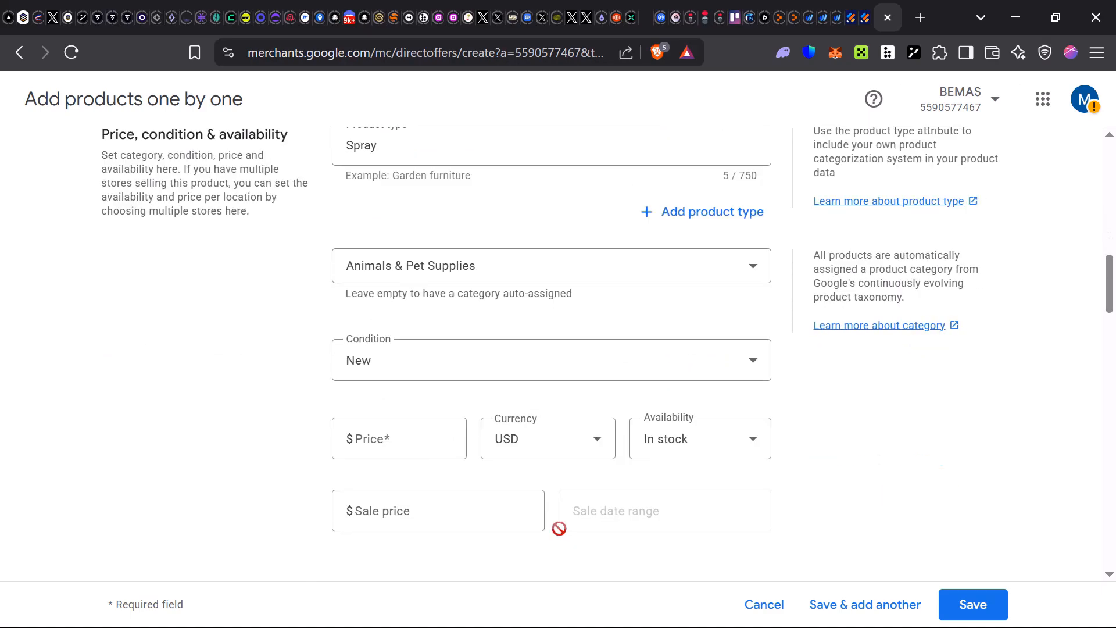
pyautogui.click(388, 441)
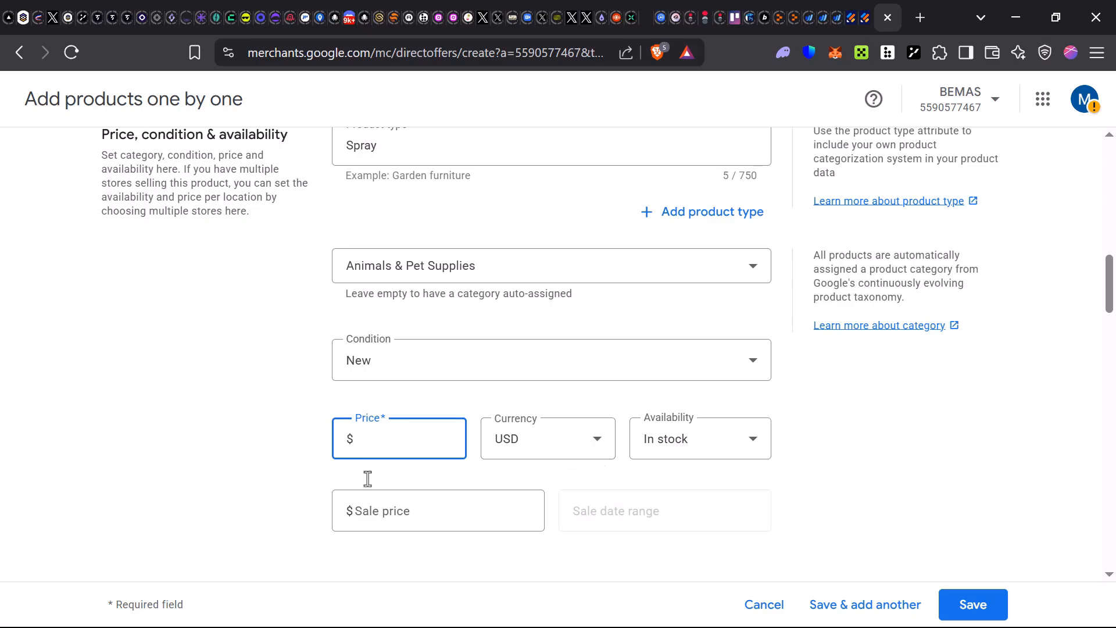
pyautogui.write('10')
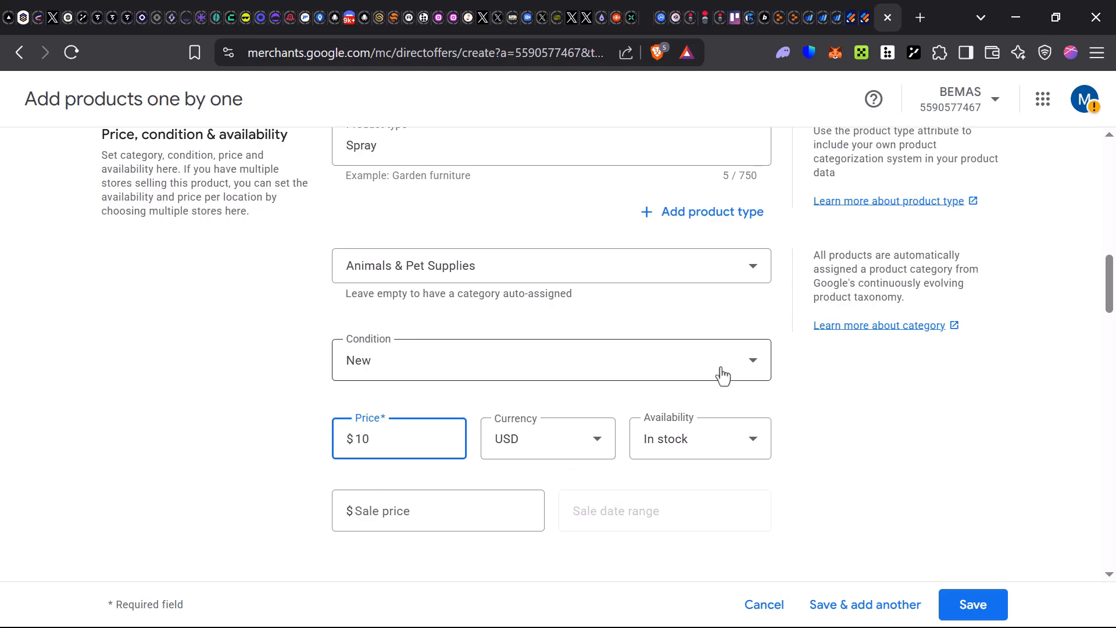
pyautogui.click(730, 451)
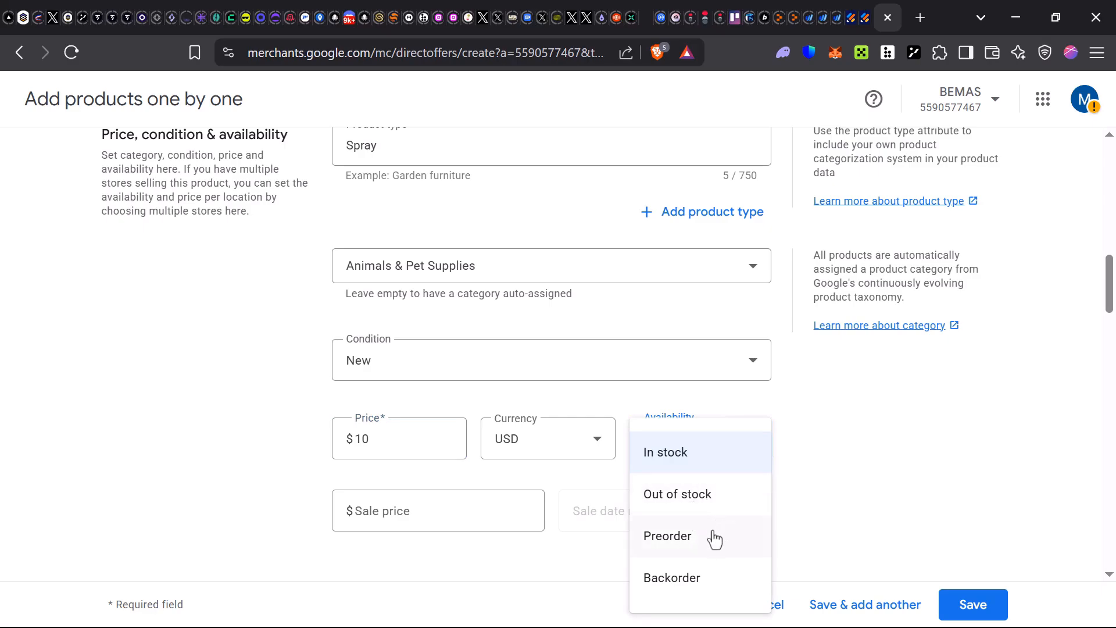
pyautogui.click(423, 529)
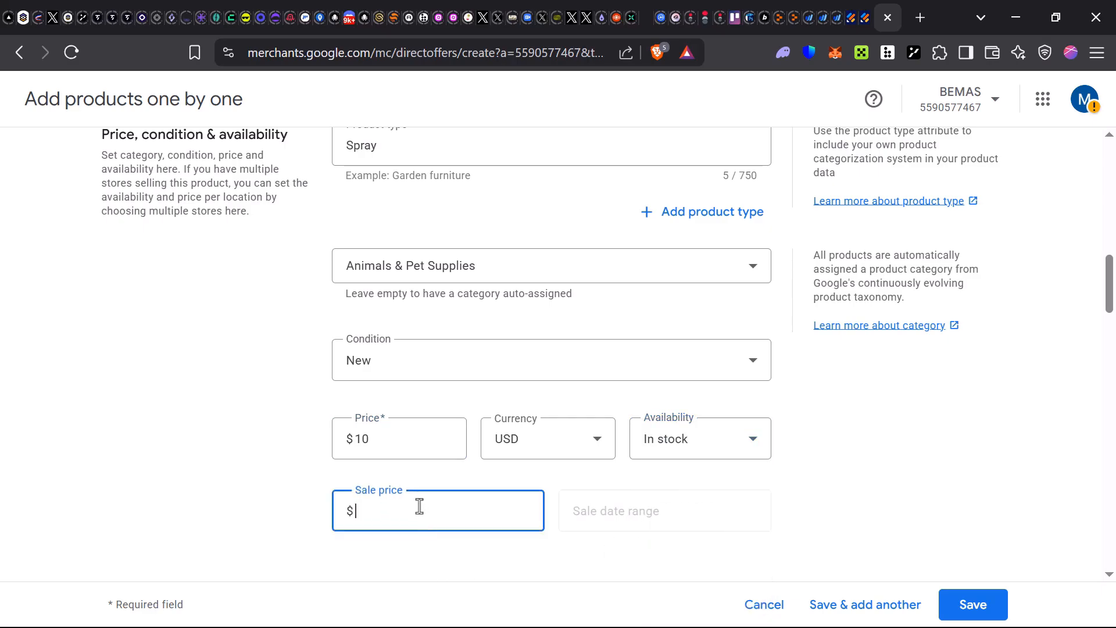
pyautogui.write('7')
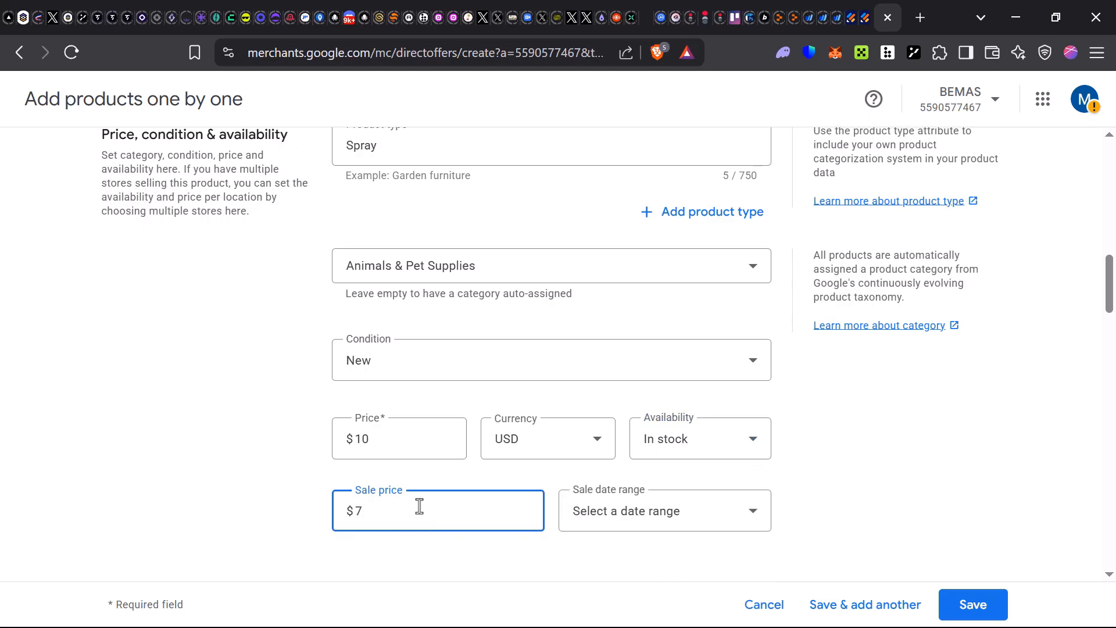
pyautogui.click(658, 512)
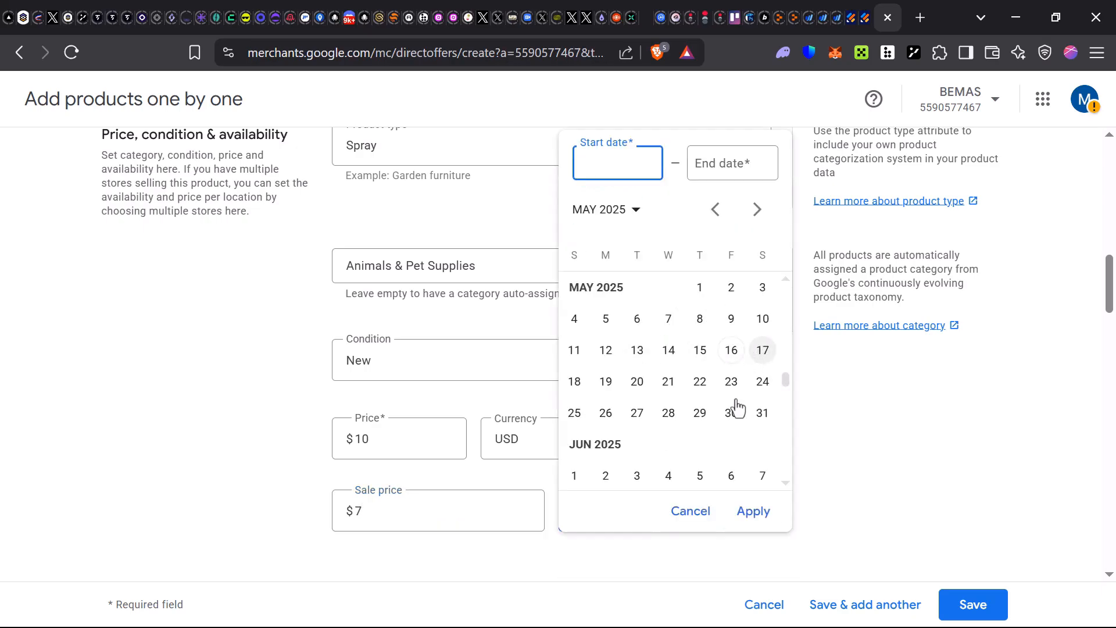
pyautogui.click(734, 384)
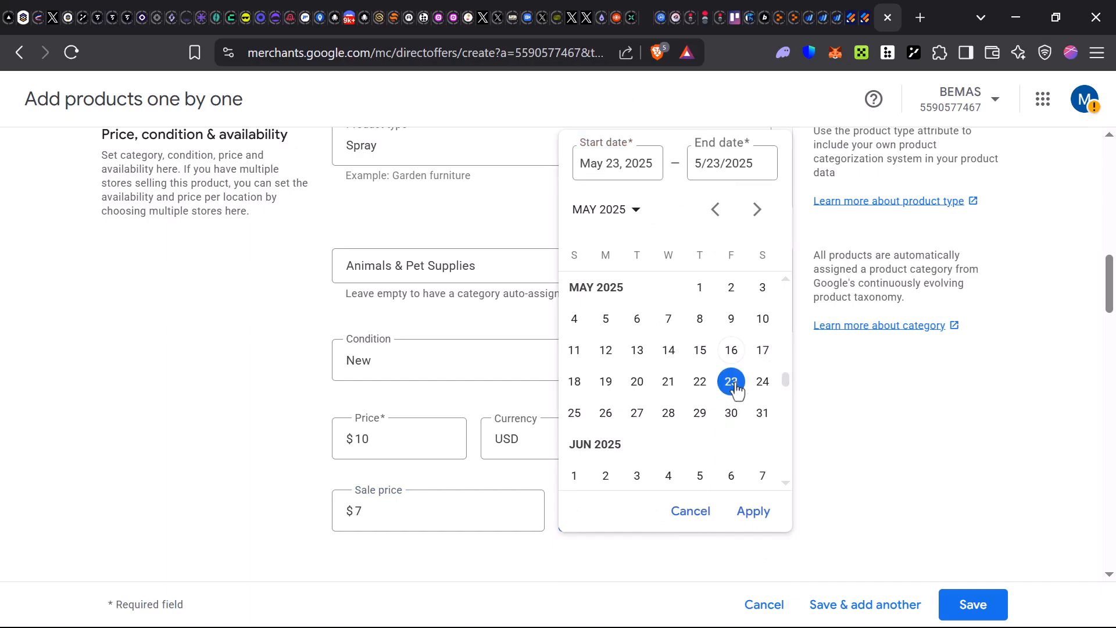
pyautogui.click(755, 519)
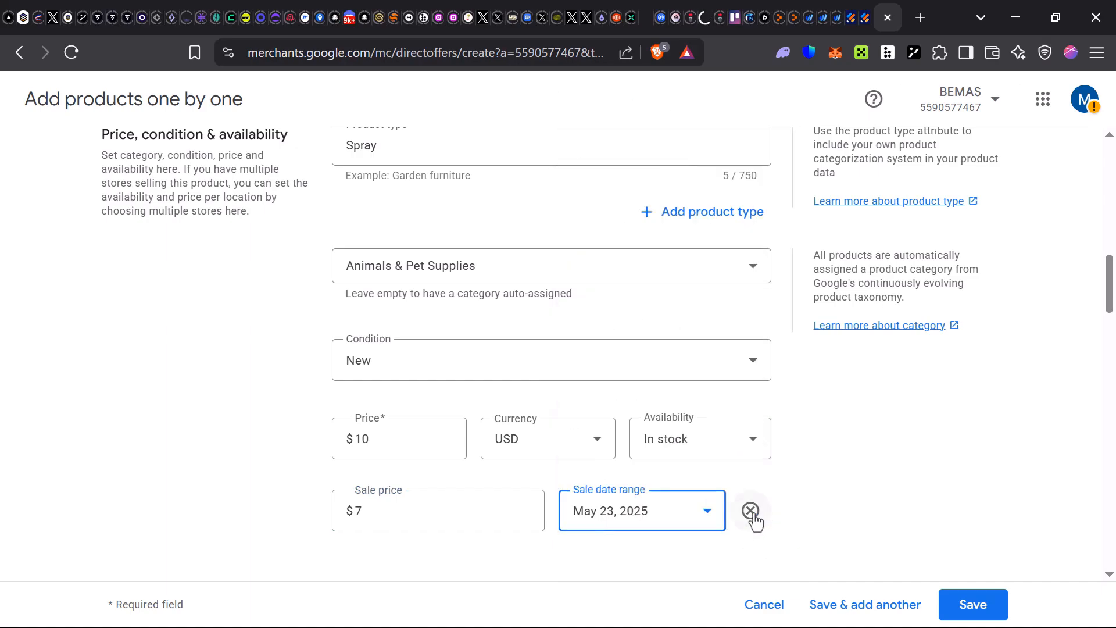
pyautogui.scroll(-2, 535, 538)
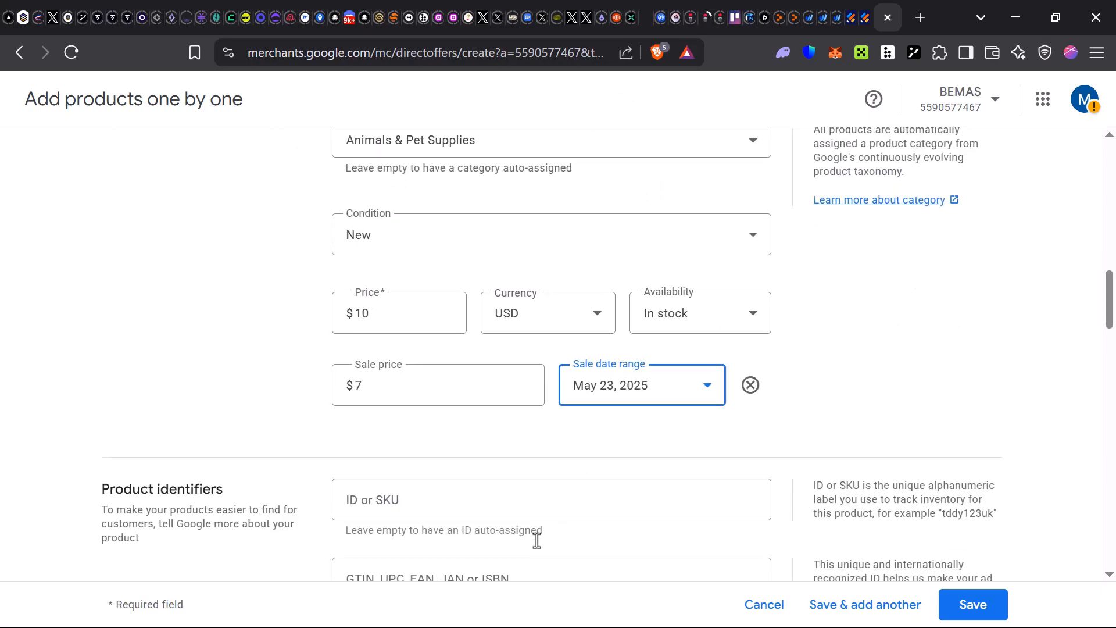
pyautogui.scroll(-3, 537, 540)
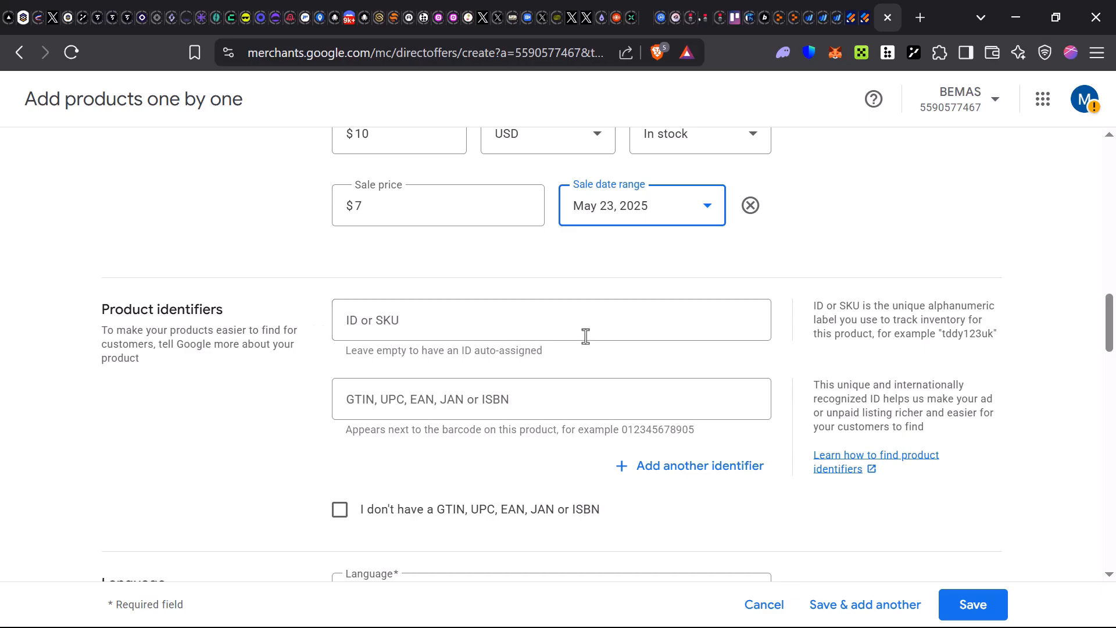
# - Give the product ID 001 and mark it as having no GTIN, UPC, EAN, JAN or ISBN
pyautogui.click(422, 321)
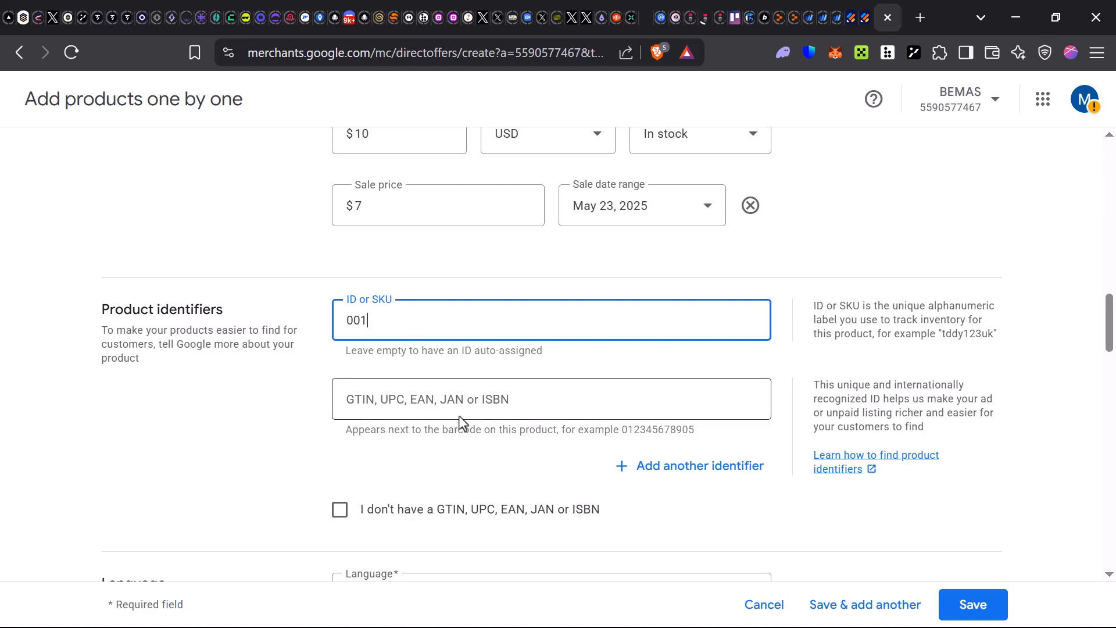
pyautogui.click(492, 400)
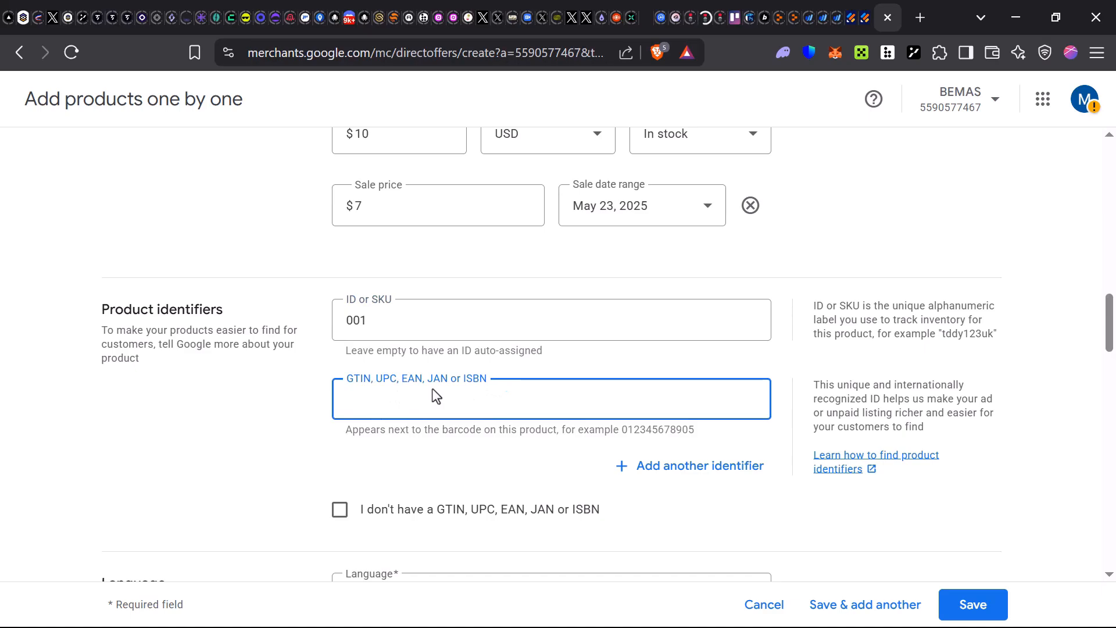
pyautogui.write('ISBN')
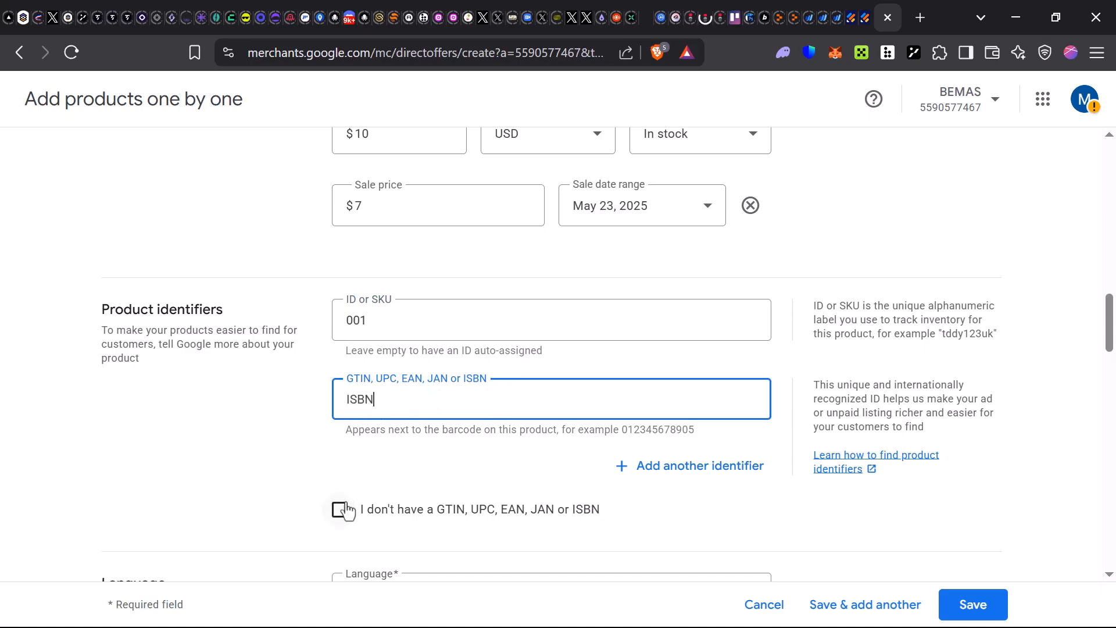
pyautogui.click(345, 511)
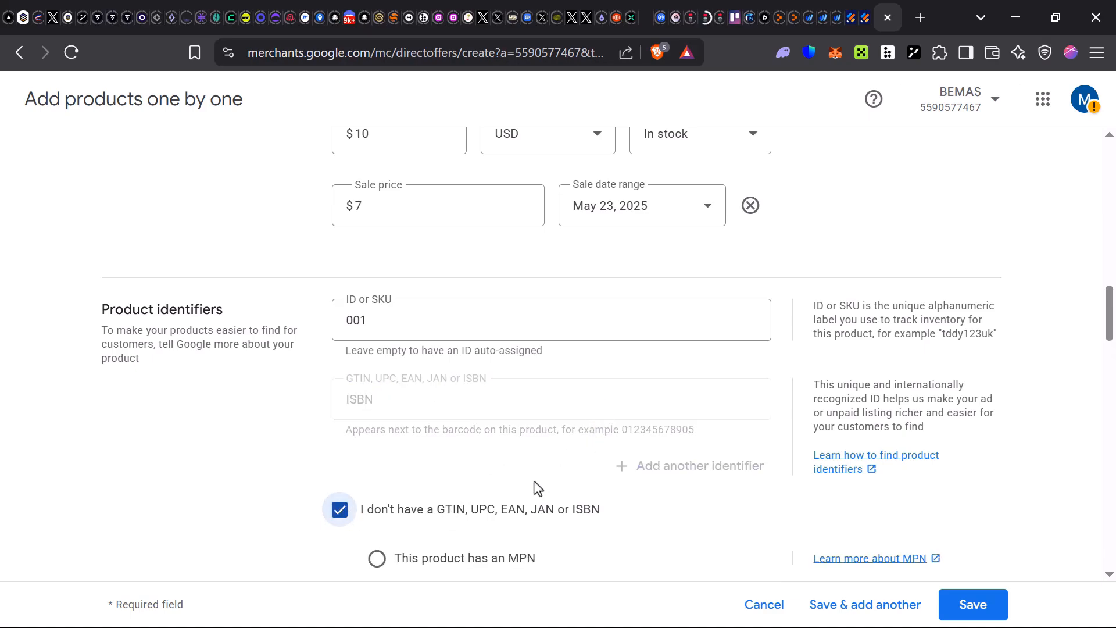
pyautogui.scroll(-5, 535, 483)
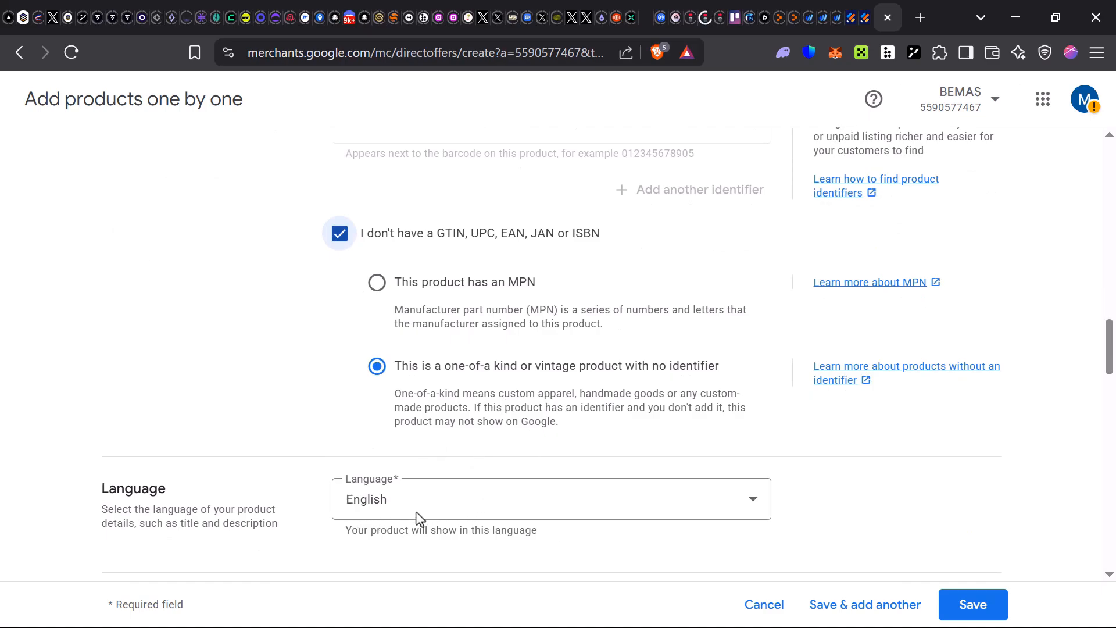
pyautogui.scroll(-1, 488, 511)
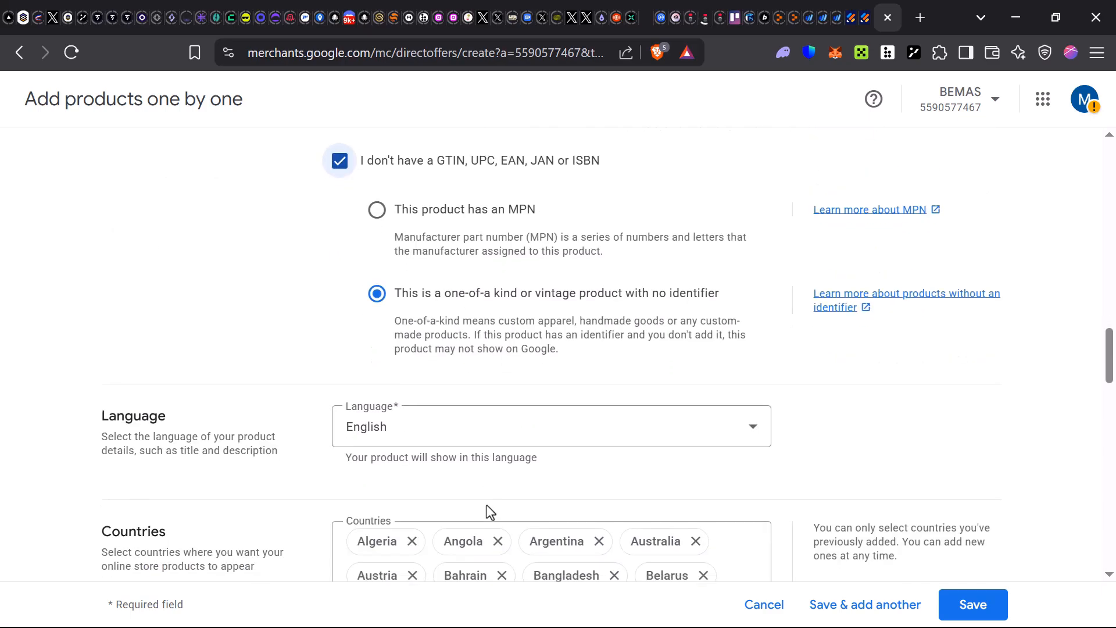
pyautogui.scroll(-15, 487, 512)
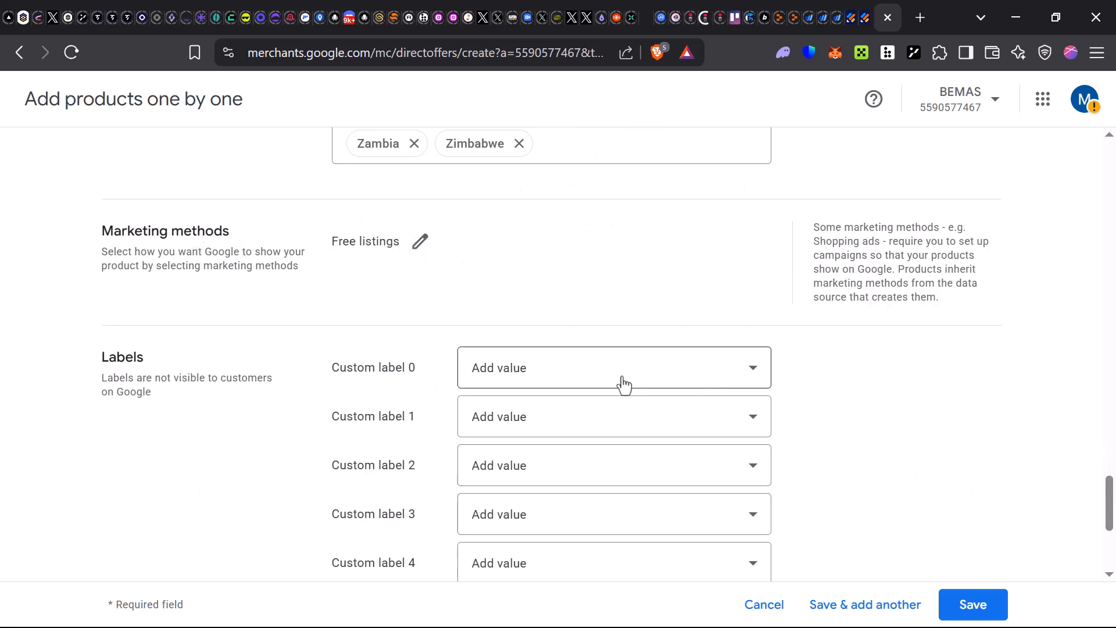
# - Look over the Custom label 0 choices and Apparel product details, leaving both unset
pyautogui.click(561, 378)
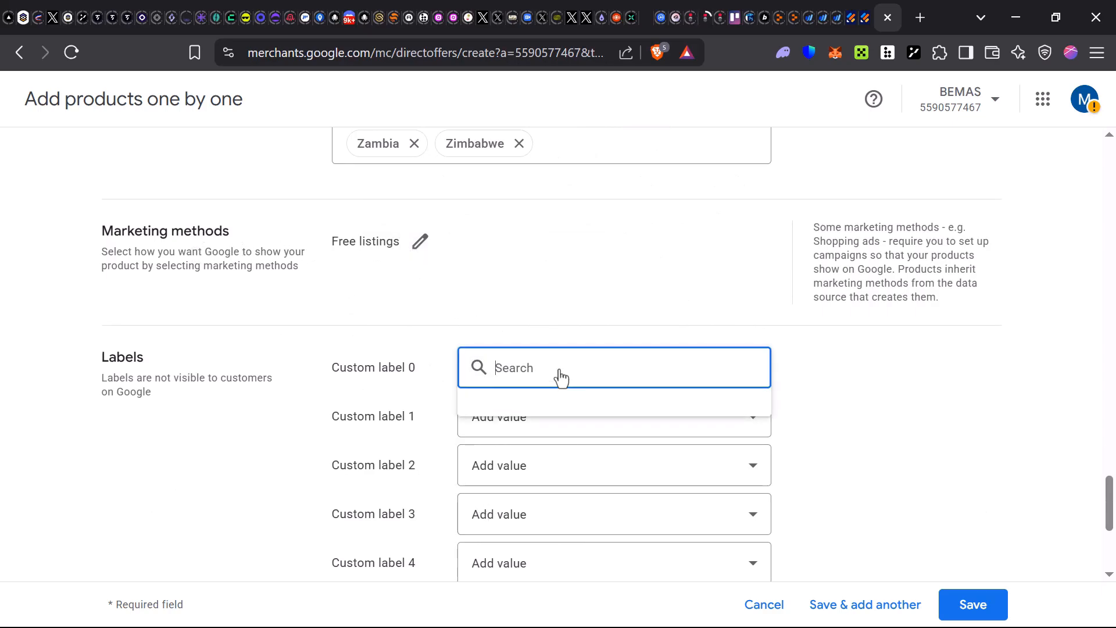
pyautogui.moveTo(549, 296); pyautogui.dragTo(251, 397)
pyautogui.click(227, 452)
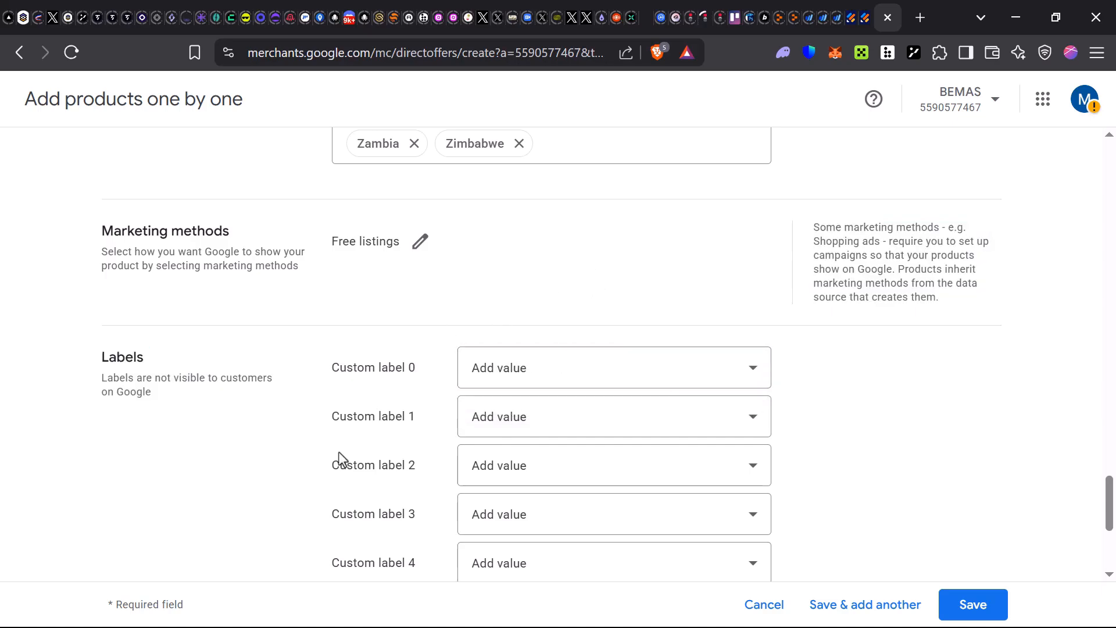
pyautogui.scroll(-5, 554, 419)
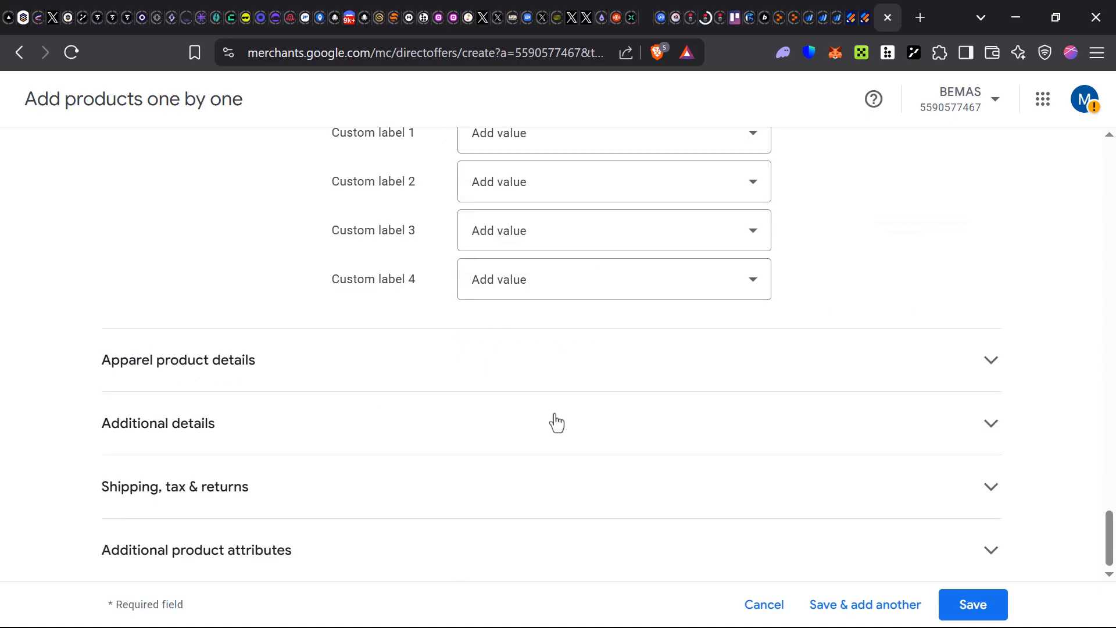
pyautogui.click(620, 348)
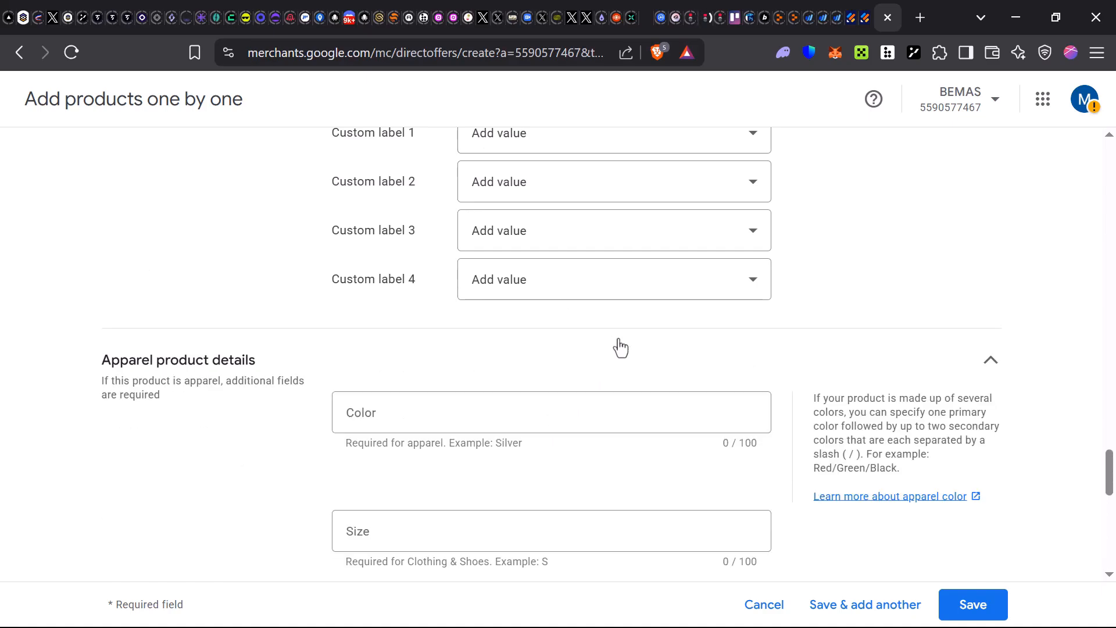
pyautogui.click(545, 365)
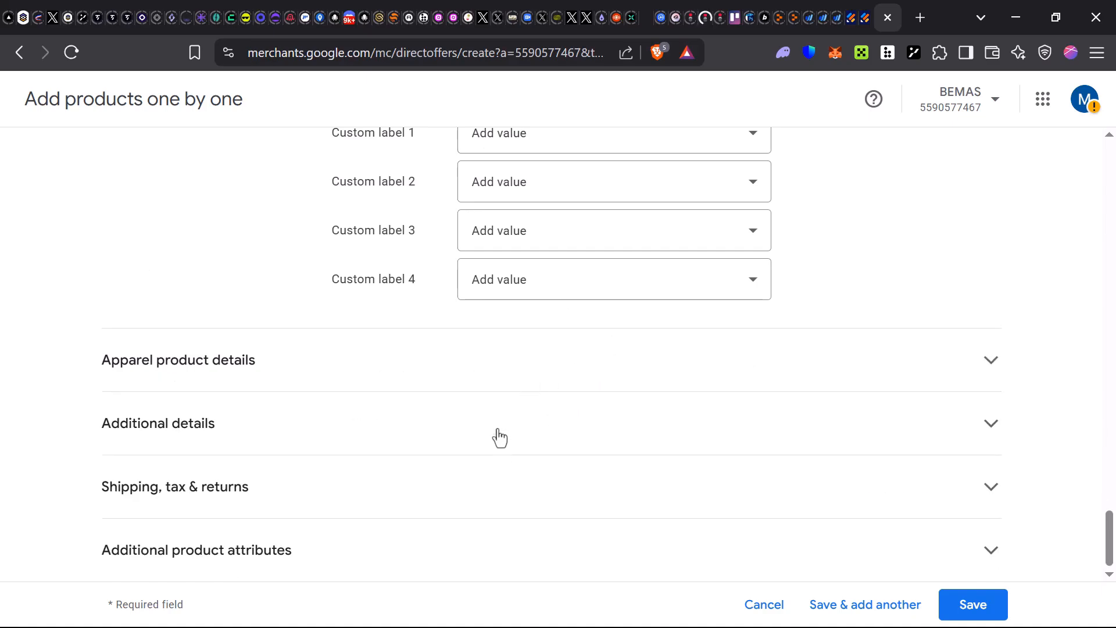
# - Expand Shipping, tax & returns and review it, leaving shipping and taxes empty
pyautogui.click(466, 494)
pyautogui.scroll(-4, 463, 492)
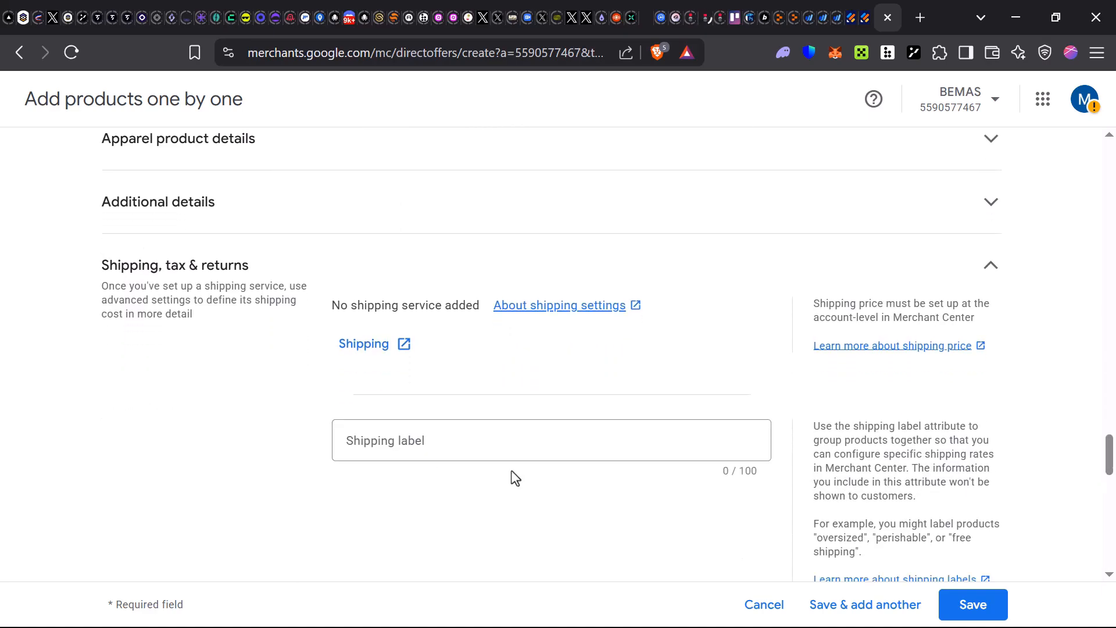
pyautogui.scroll(-3, 510, 468)
pyautogui.scroll(-2, 511, 468)
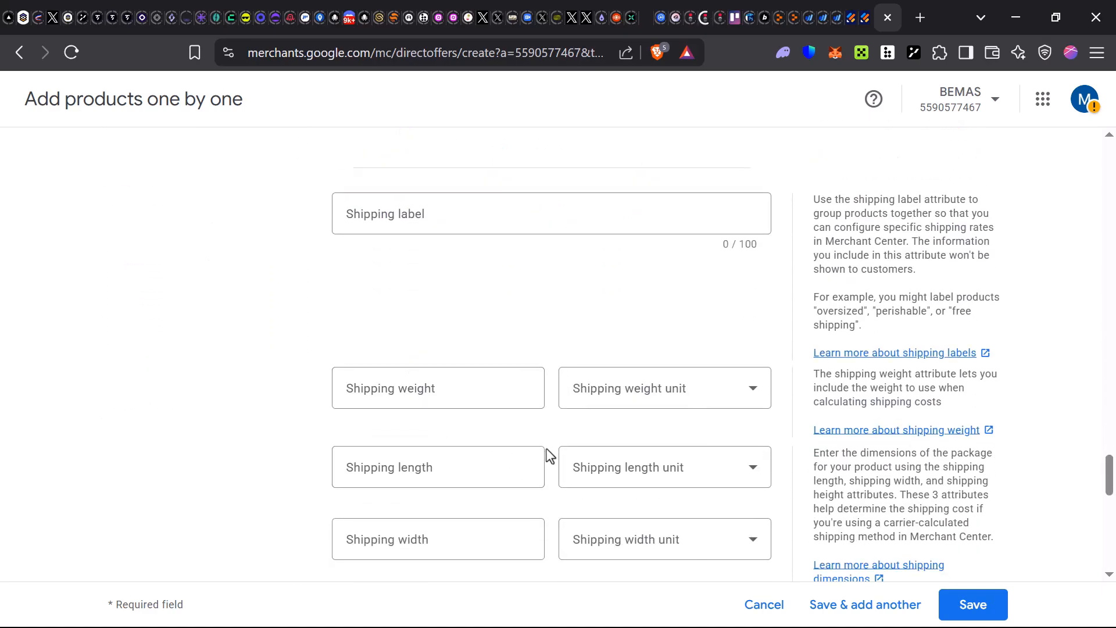
pyautogui.scroll(-10, 442, 507)
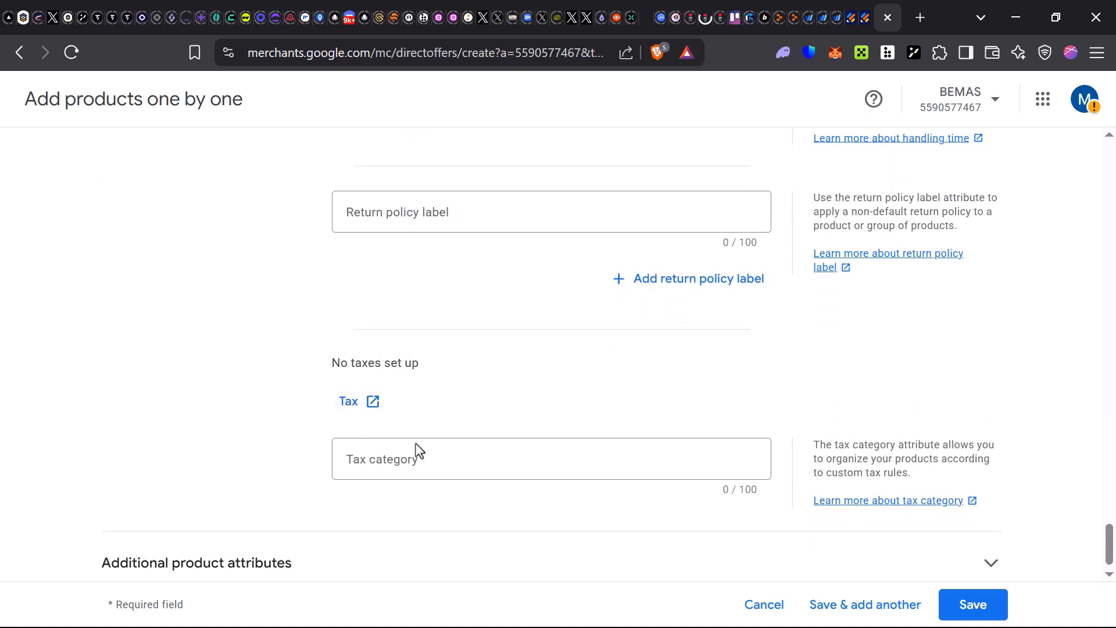
pyautogui.scroll(-1, 457, 457)
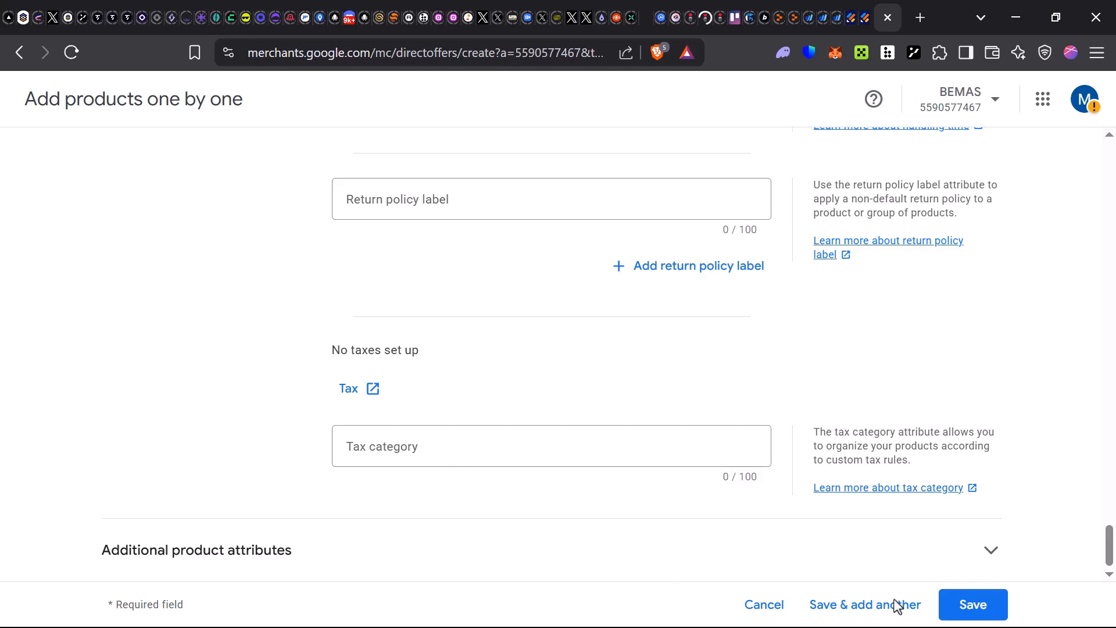
# - Save the Spray product anyway despite the missing product page warning
pyautogui.click(980, 607)
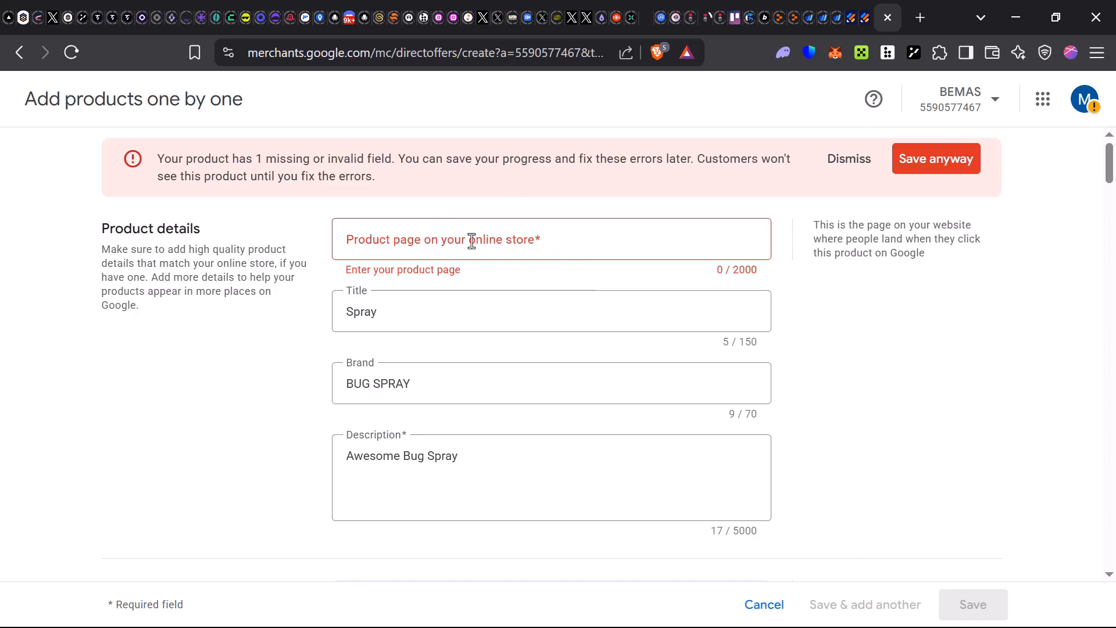
pyautogui.click(525, 241)
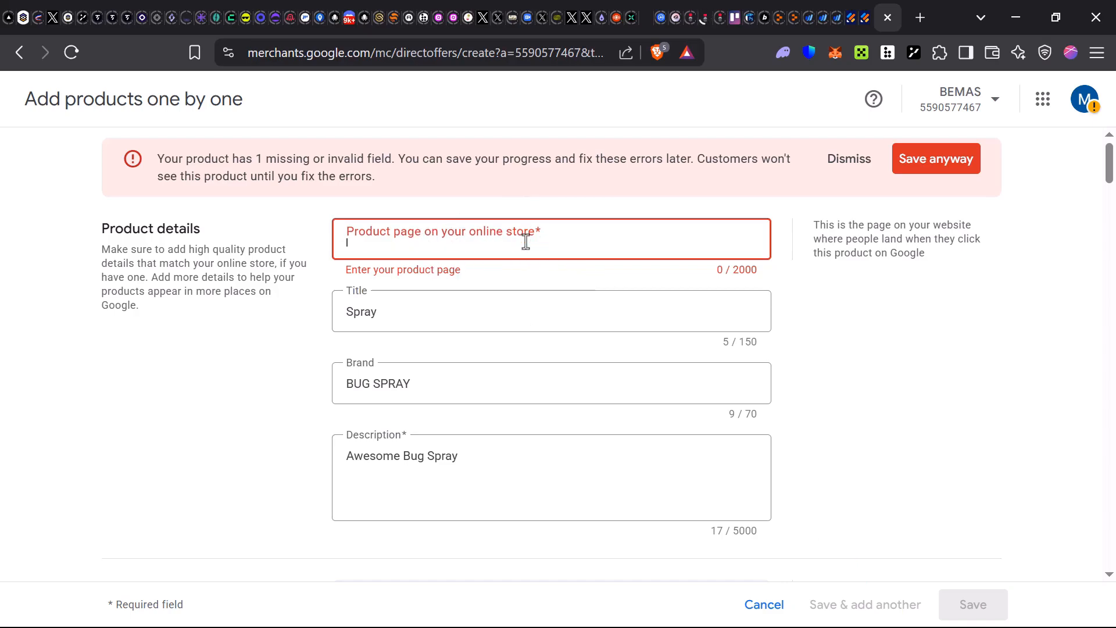
pyautogui.click(924, 166)
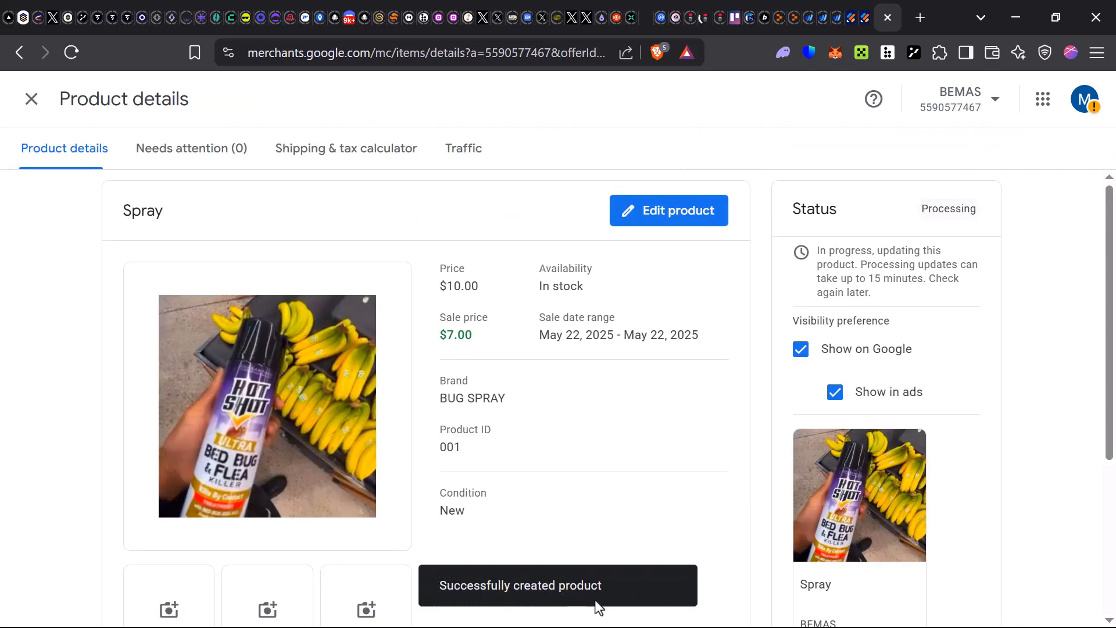
# - Close the Spray product details to return to the Products list showing 1 product
pyautogui.scroll(-1, 790, 494)
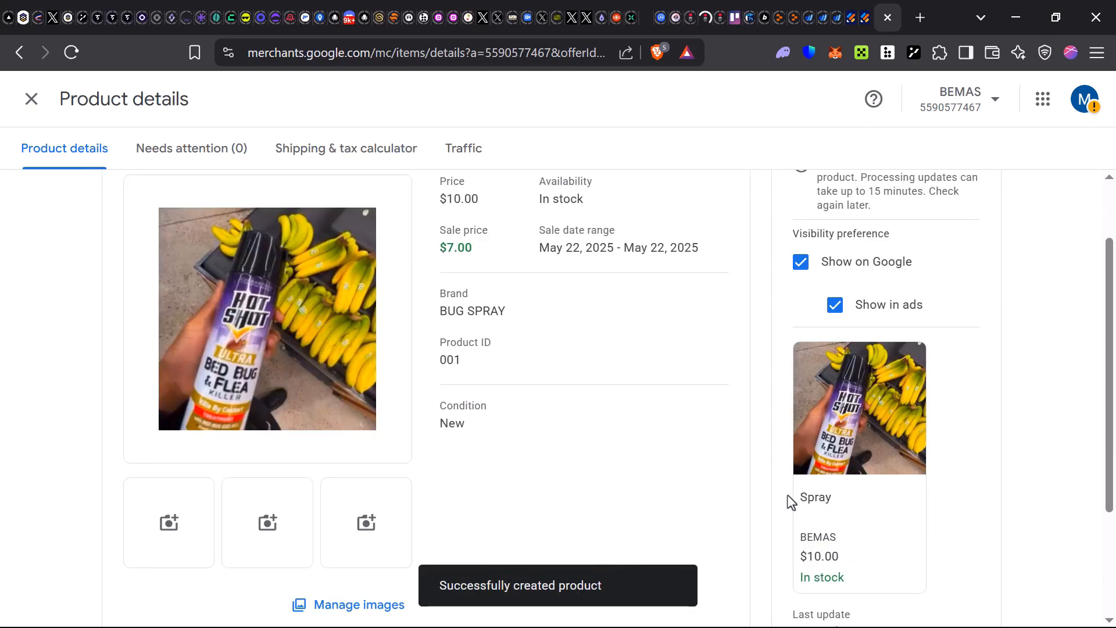
pyautogui.scroll(1, 774, 480)
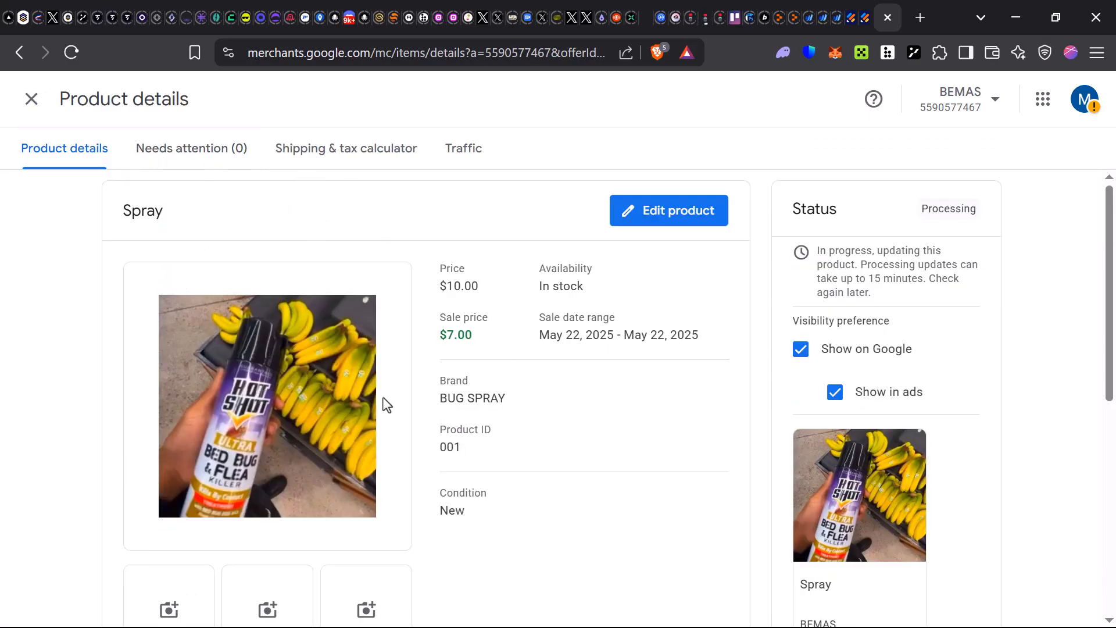
pyautogui.click(31, 99)
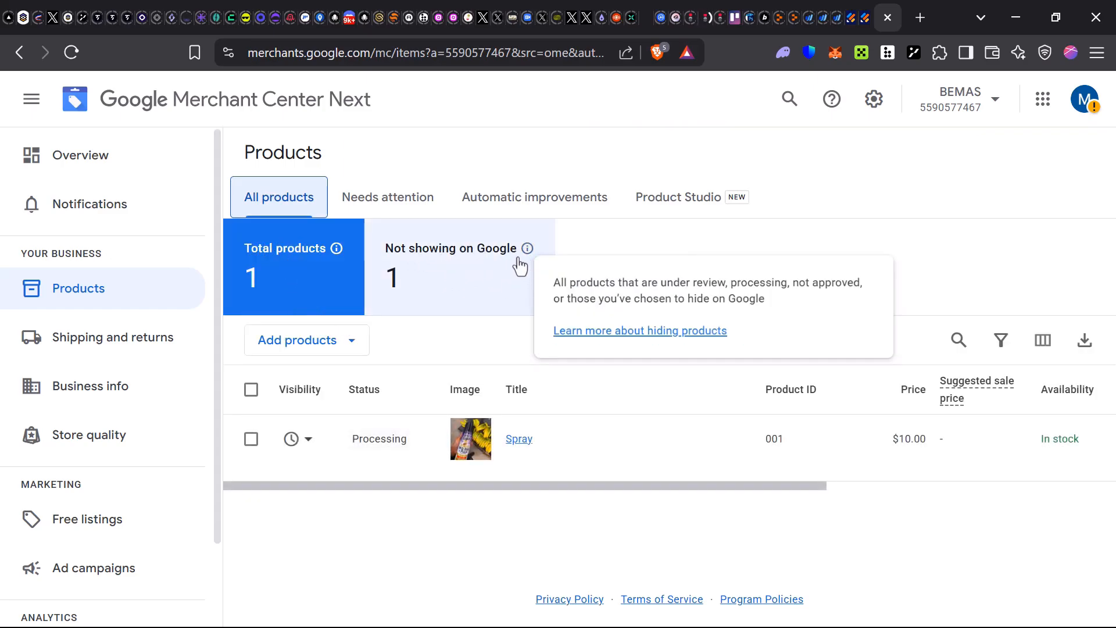
pyautogui.moveTo(527, 253)
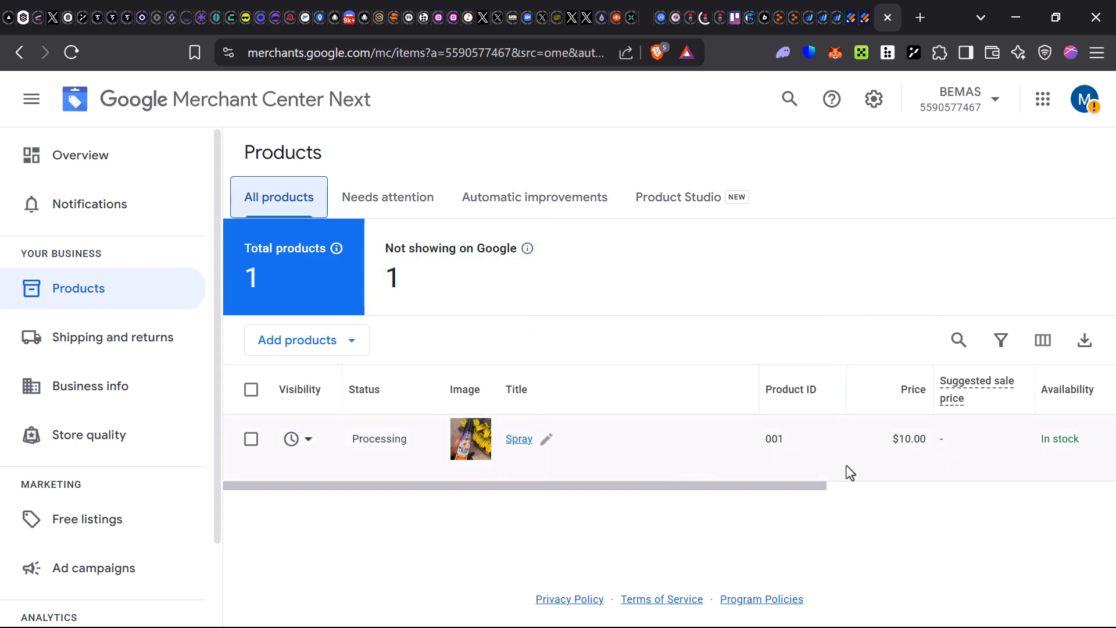
pyautogui.moveTo(389, 487); pyautogui.dragTo(625, 499)
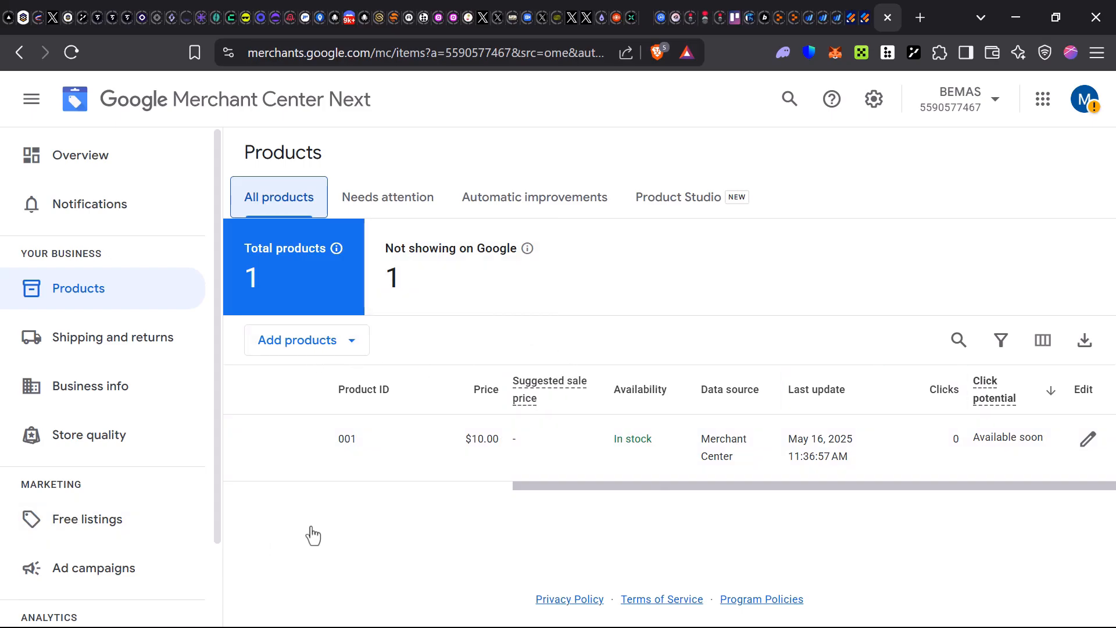
pyautogui.moveTo(531, 487); pyautogui.dragTo(278, 496)
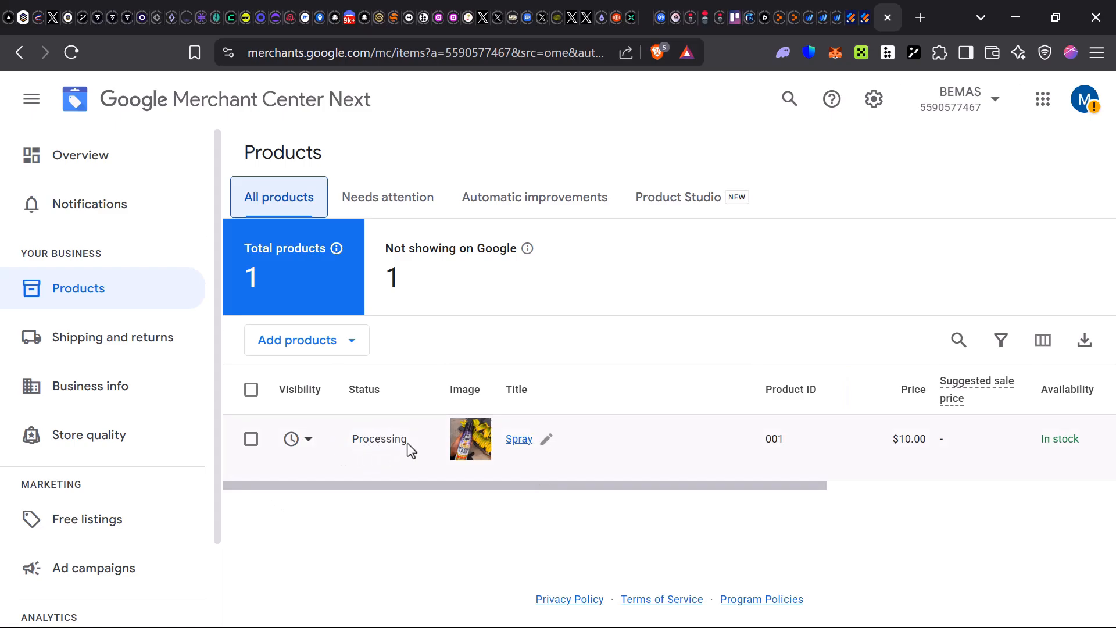
pyautogui.moveTo(407, 443); pyautogui.dragTo(337, 442)
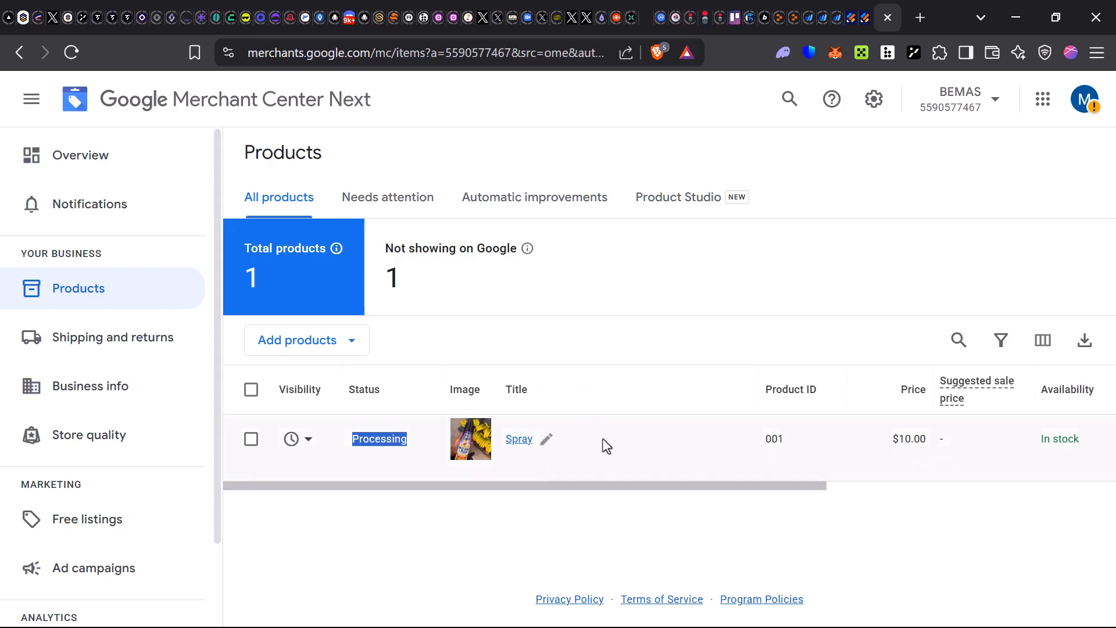
pyautogui.click(589, 298)
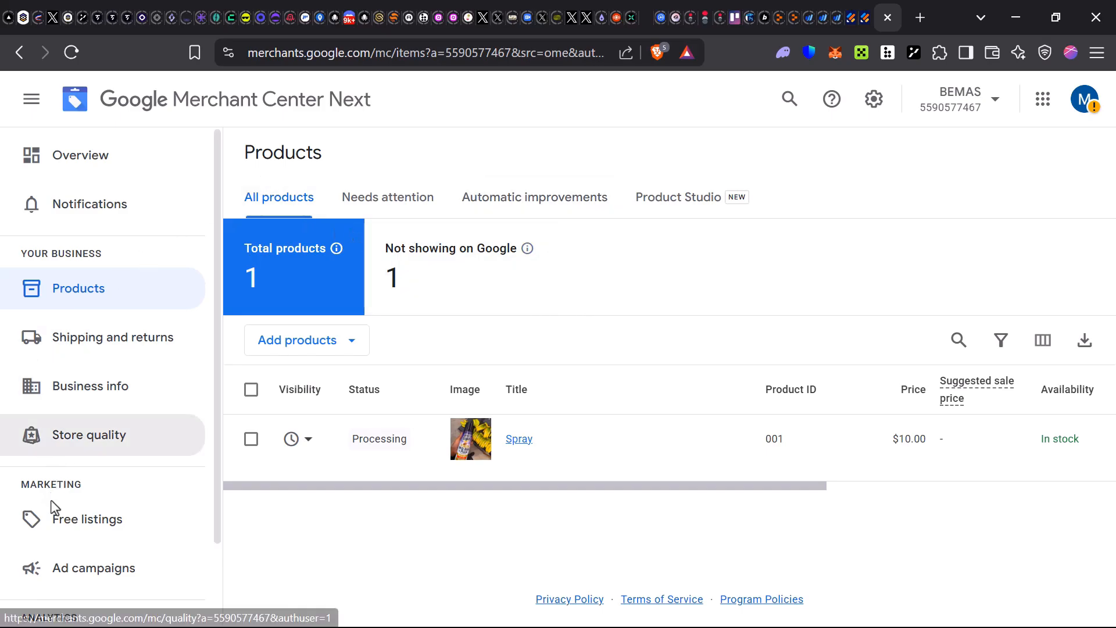
# - Visit the Ad campaigns page, then return to the BEMAS account Overview
pyautogui.click(108, 578)
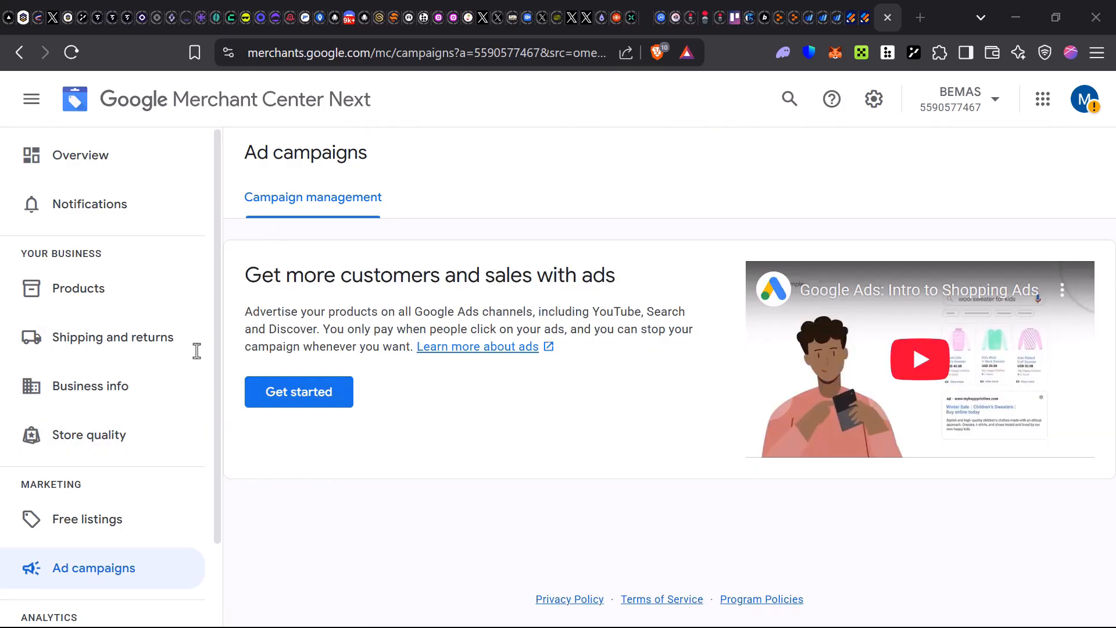
pyautogui.moveTo(243, 313); pyautogui.dragTo(588, 294)
pyautogui.click(609, 279)
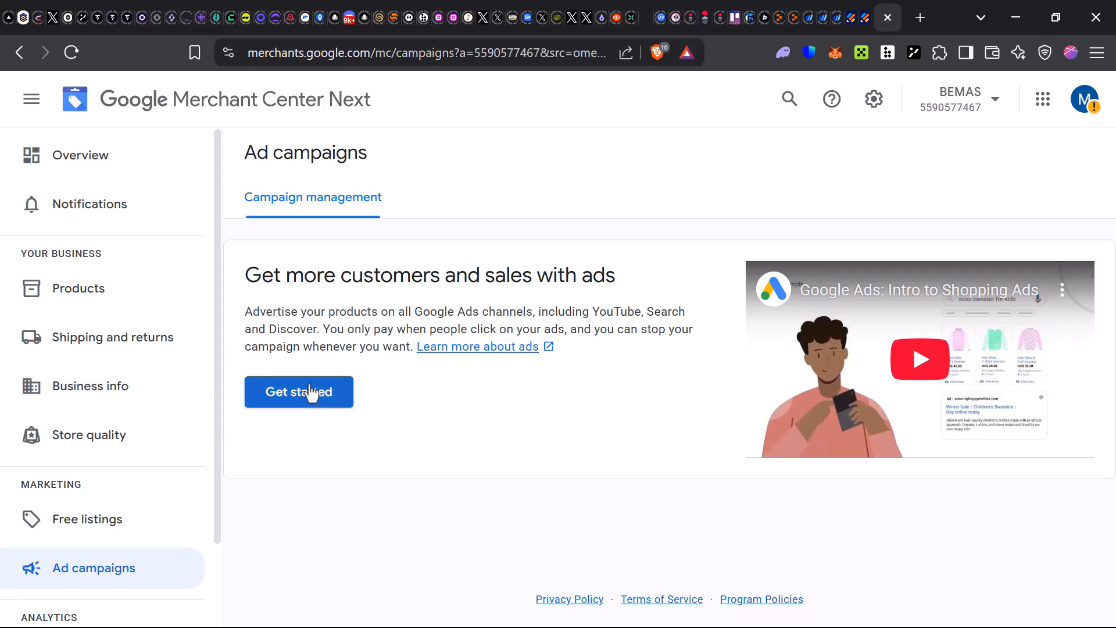
pyautogui.click(90, 156)
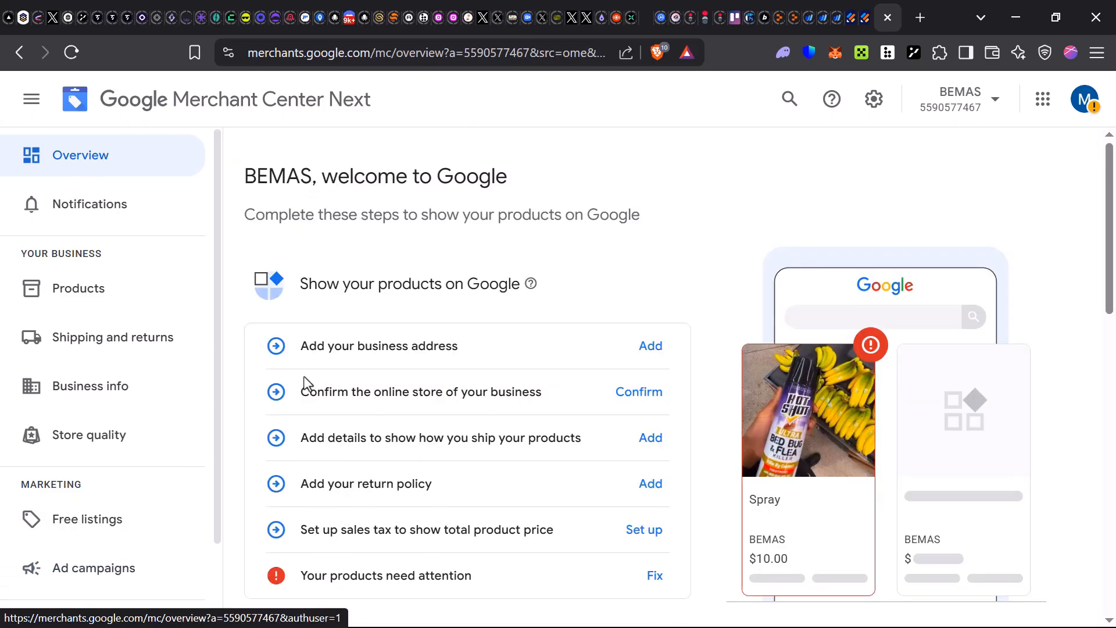
# - Review the address, store, shipping and sales tax checklist steps, then follow Start advertising
pyautogui.moveTo(302, 345); pyautogui.dragTo(491, 353)
pyautogui.moveTo(298, 388); pyautogui.dragTo(597, 409)
pyautogui.moveTo(296, 437); pyautogui.dragTo(648, 439)
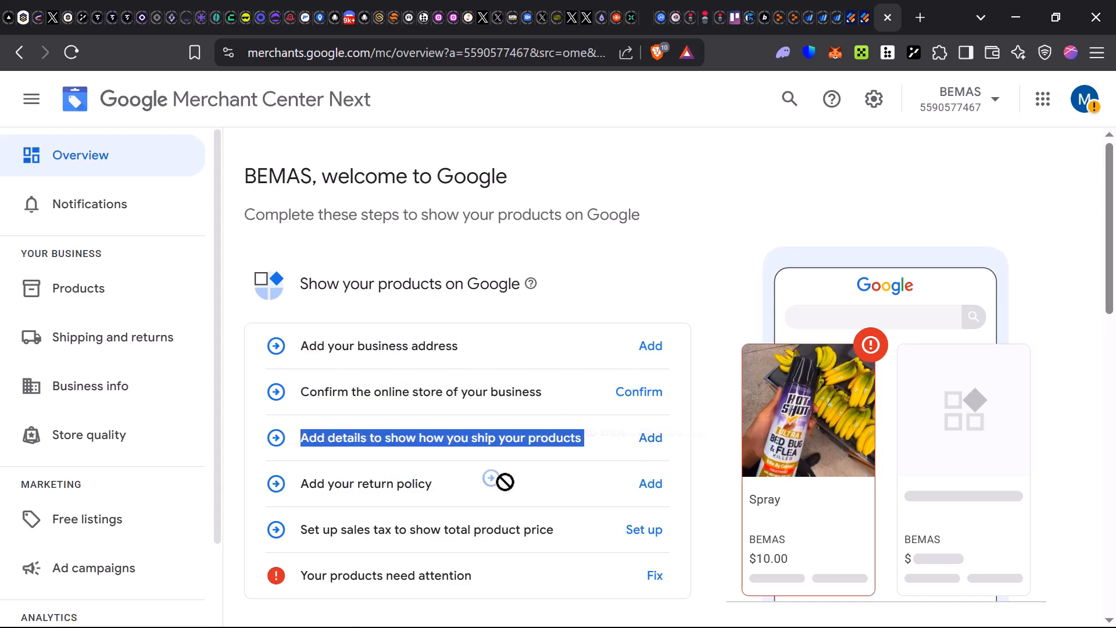
pyautogui.moveTo(307, 530); pyautogui.dragTo(561, 542)
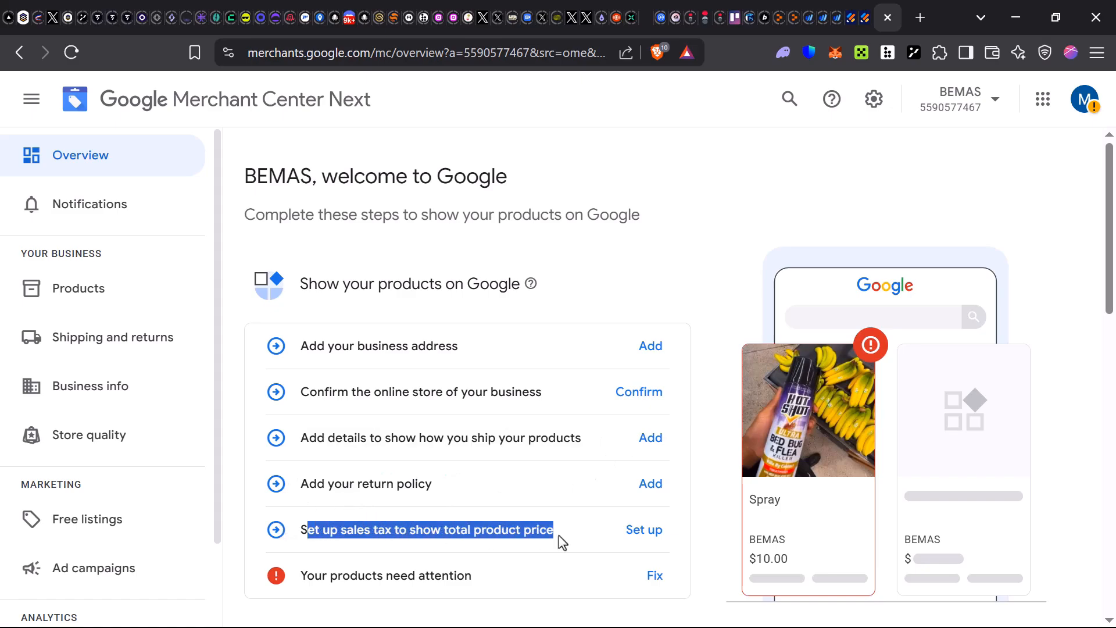
pyautogui.scroll(-7, 480, 574)
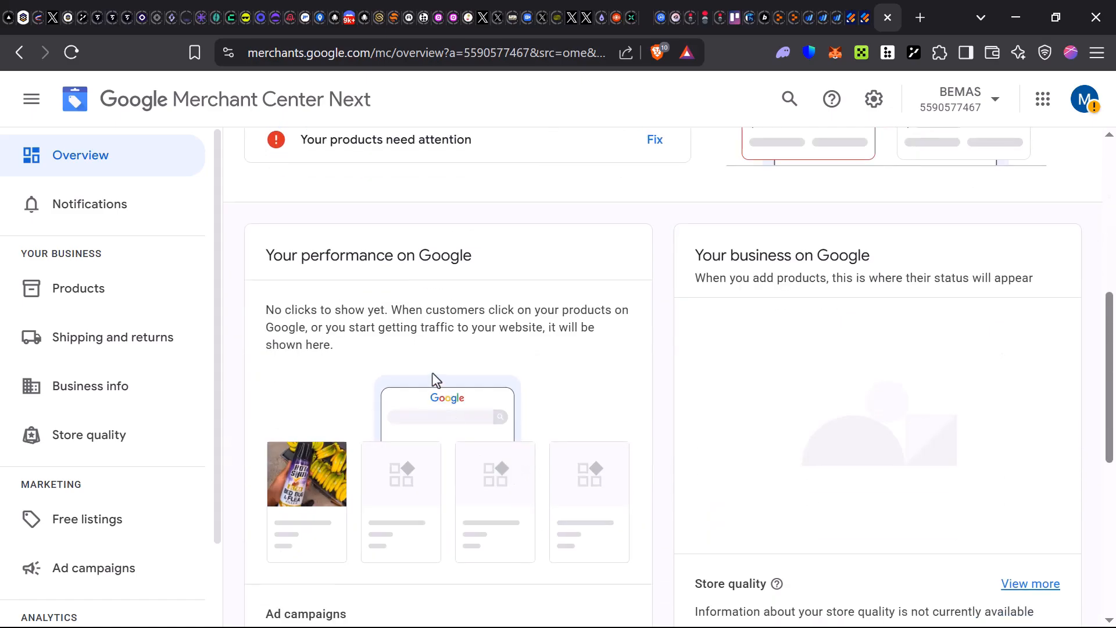
pyautogui.scroll(6, 443, 384)
pyautogui.scroll(-9, 453, 398)
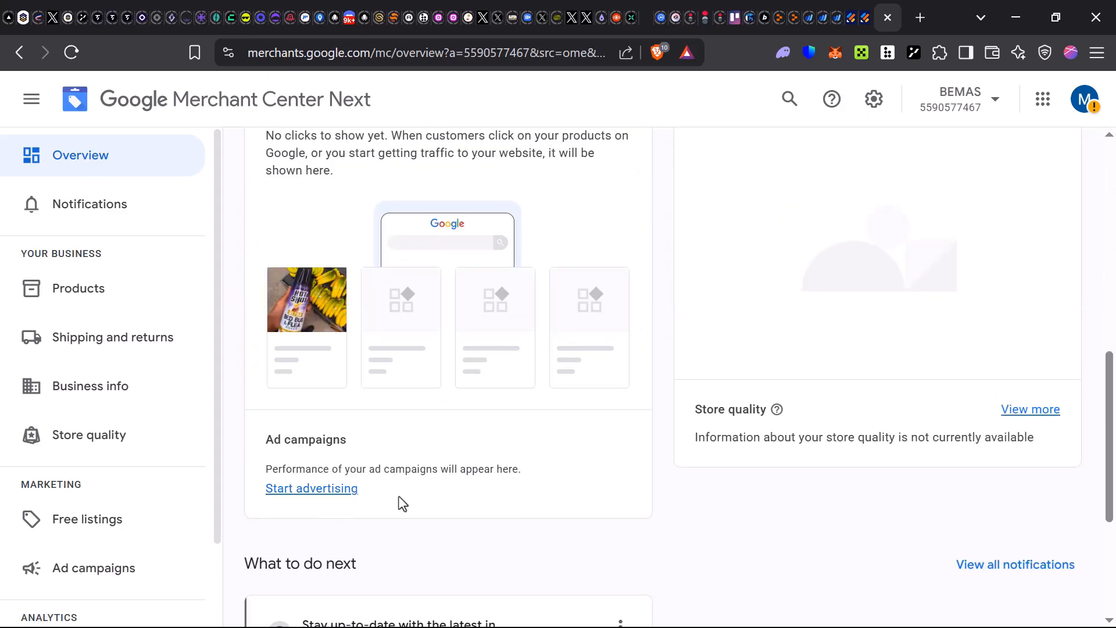
pyautogui.click(317, 490)
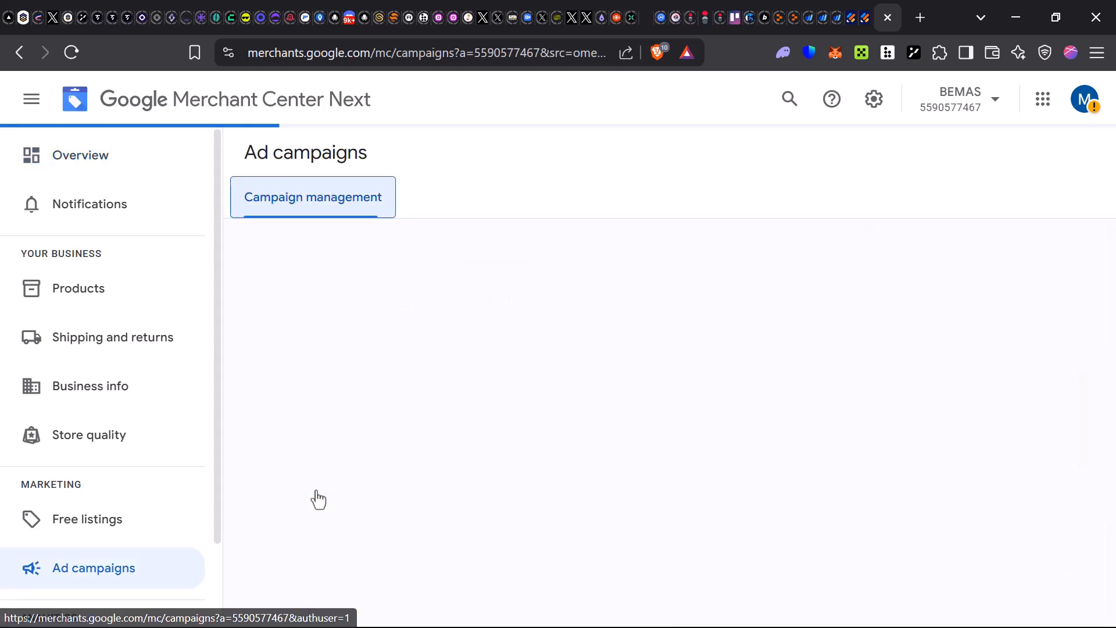